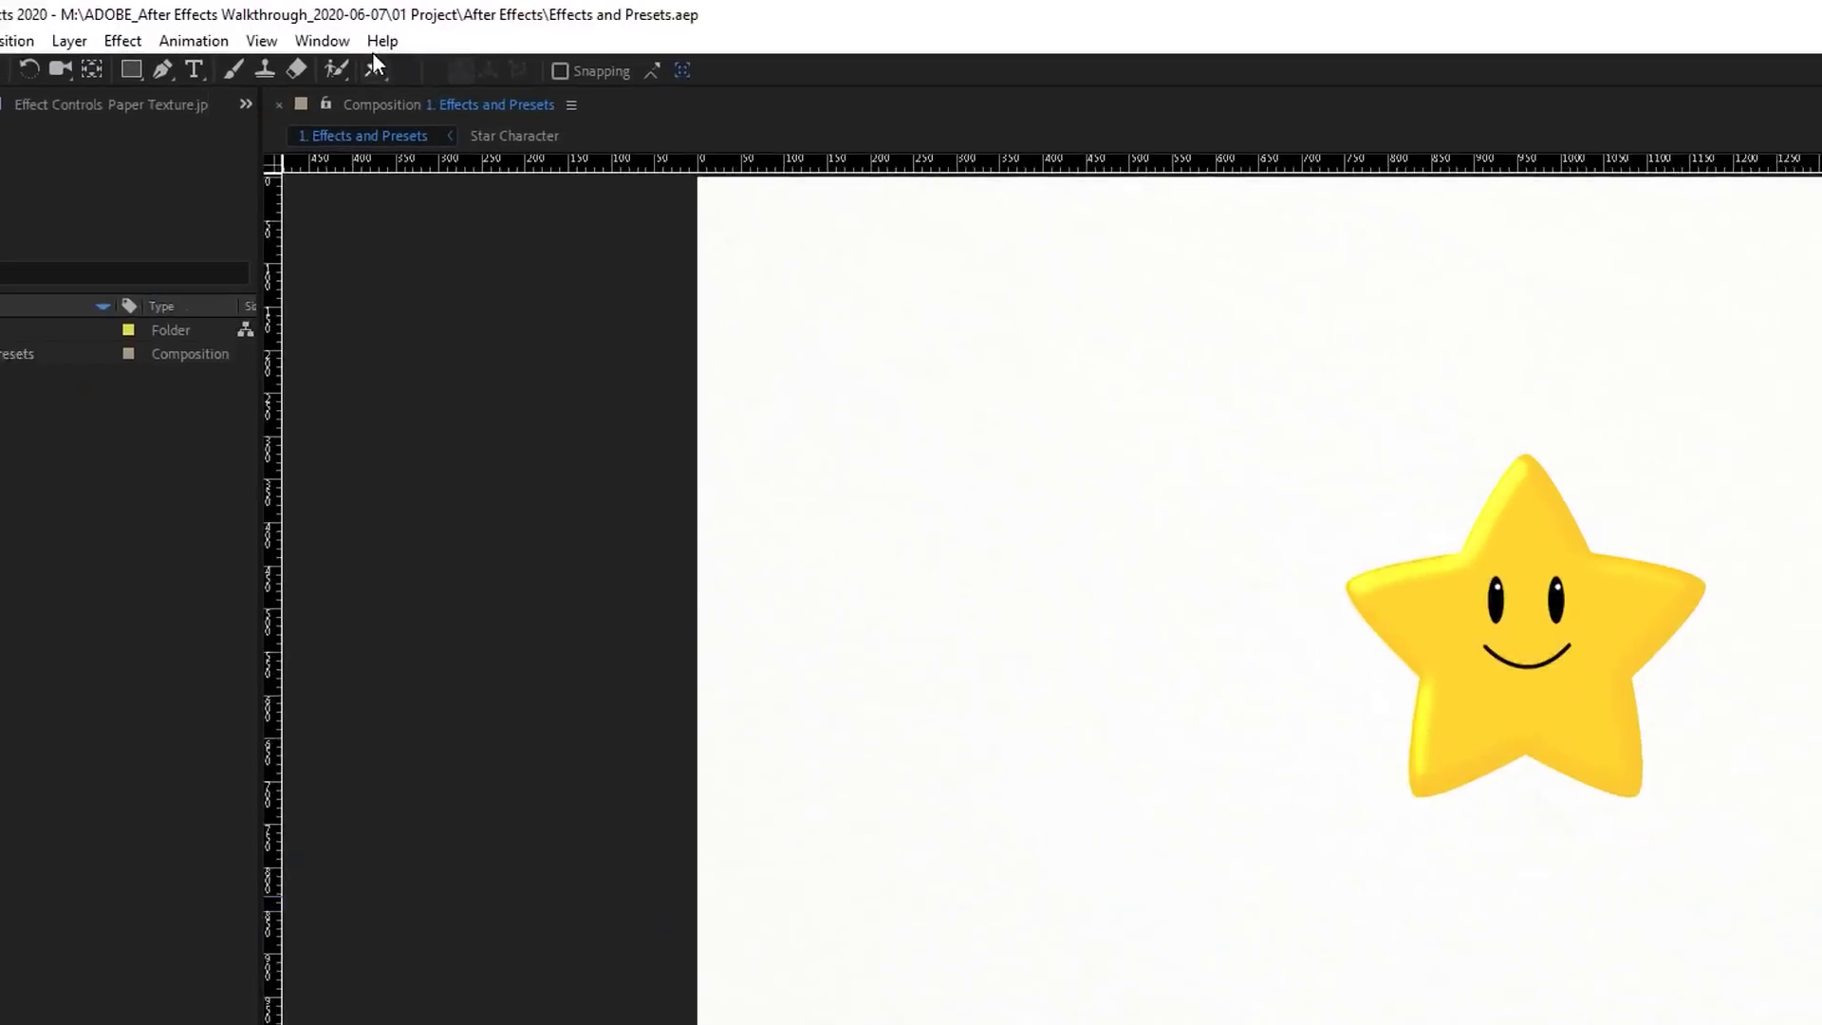
- Switch to the All Panels workspace, expand Effects & Presets and adjust its panel options
click(275, 24)
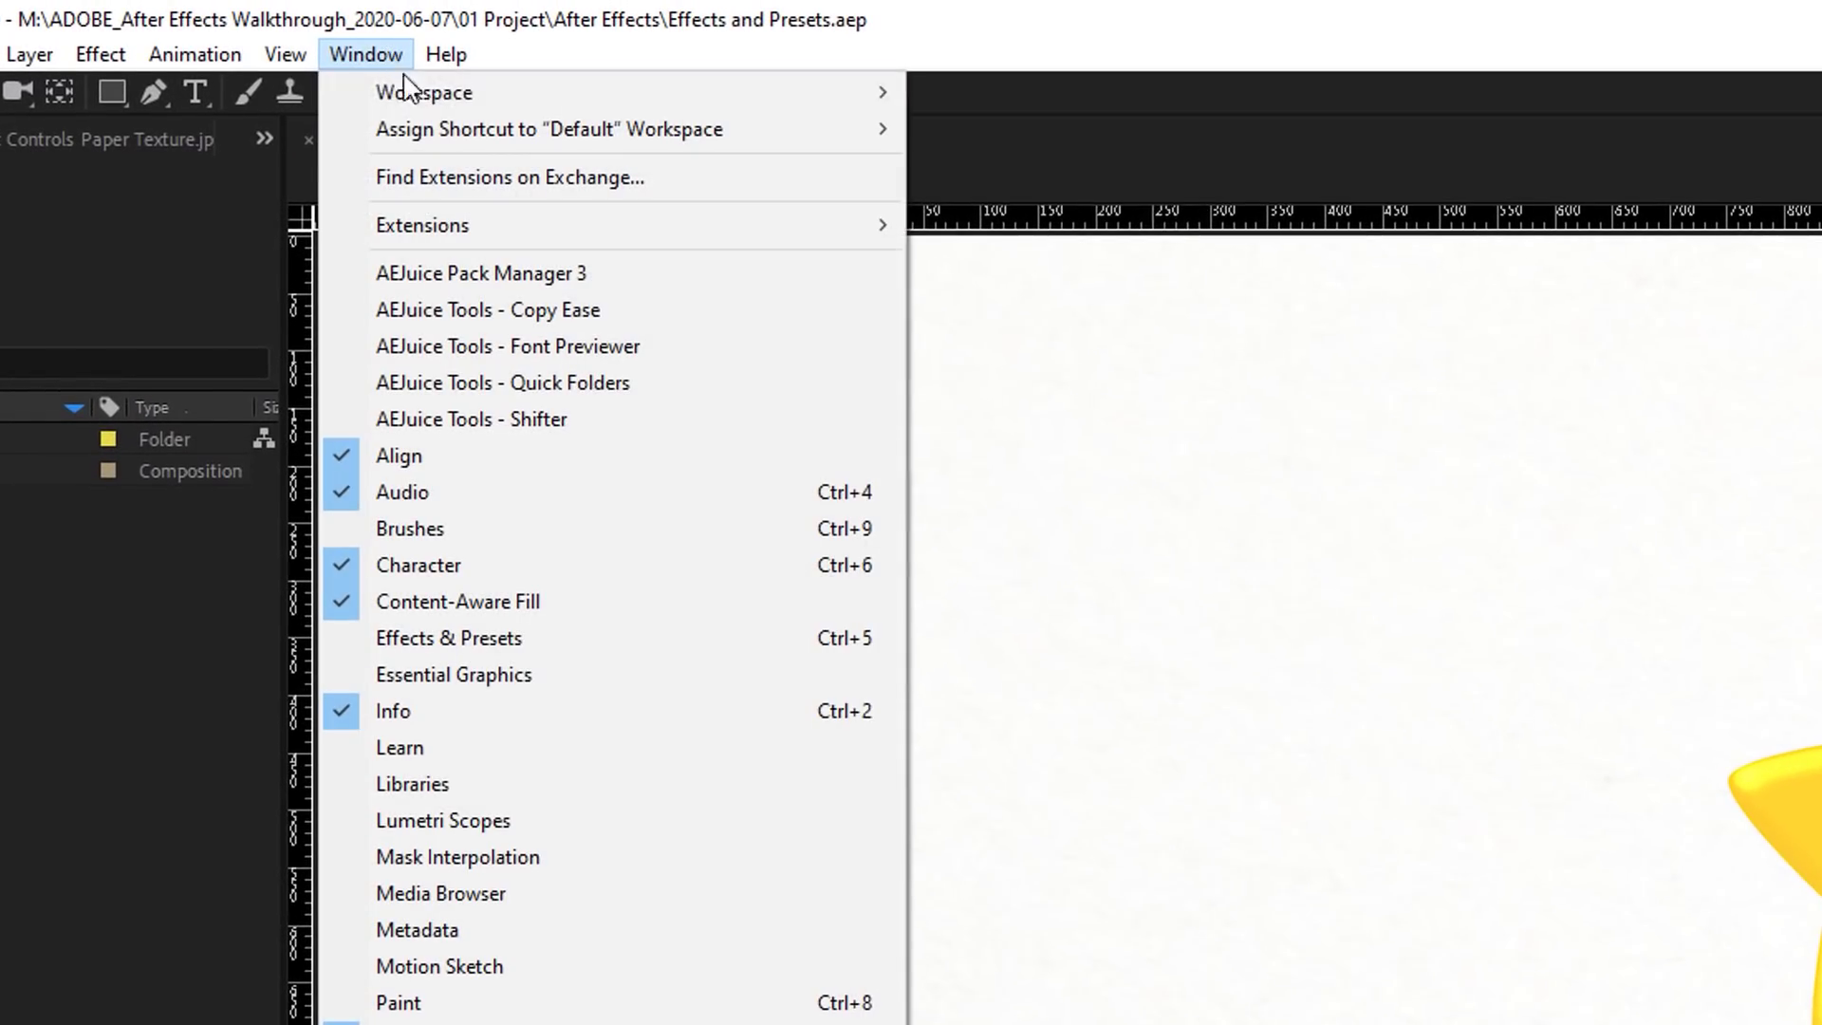
mouse_move(414, 86)
click(1055, 92)
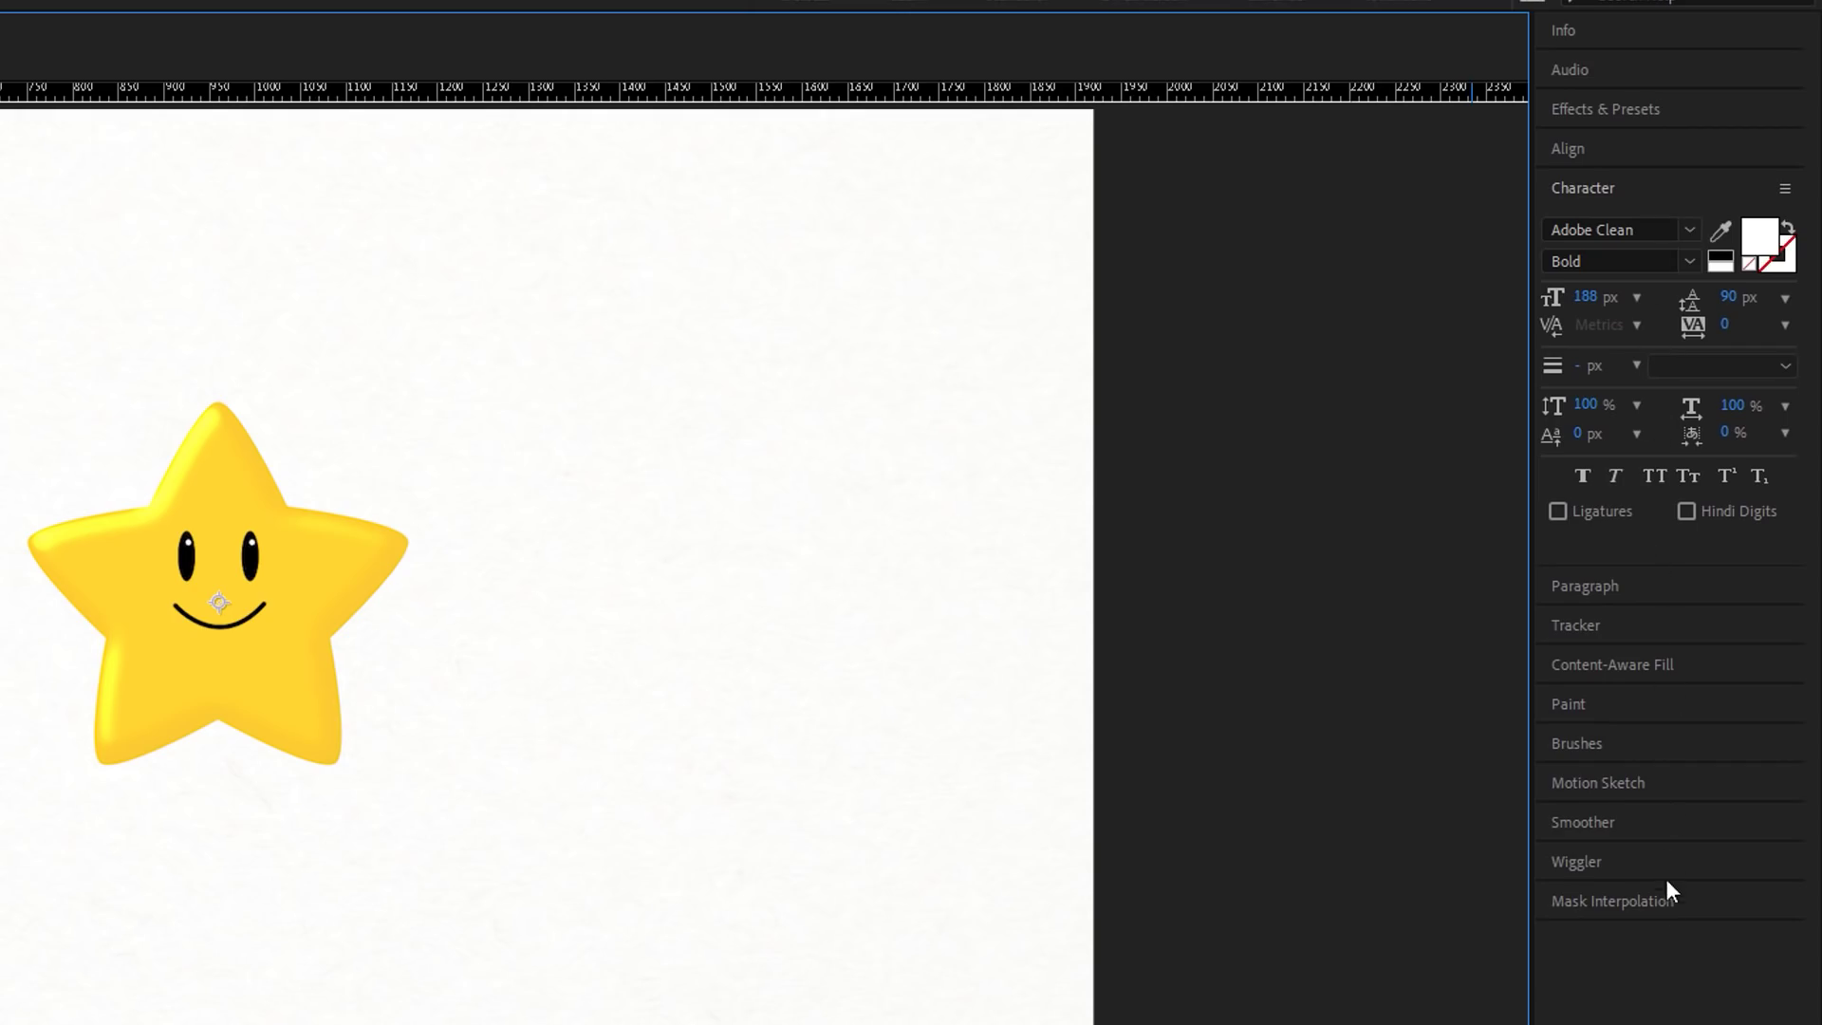
click(1602, 108)
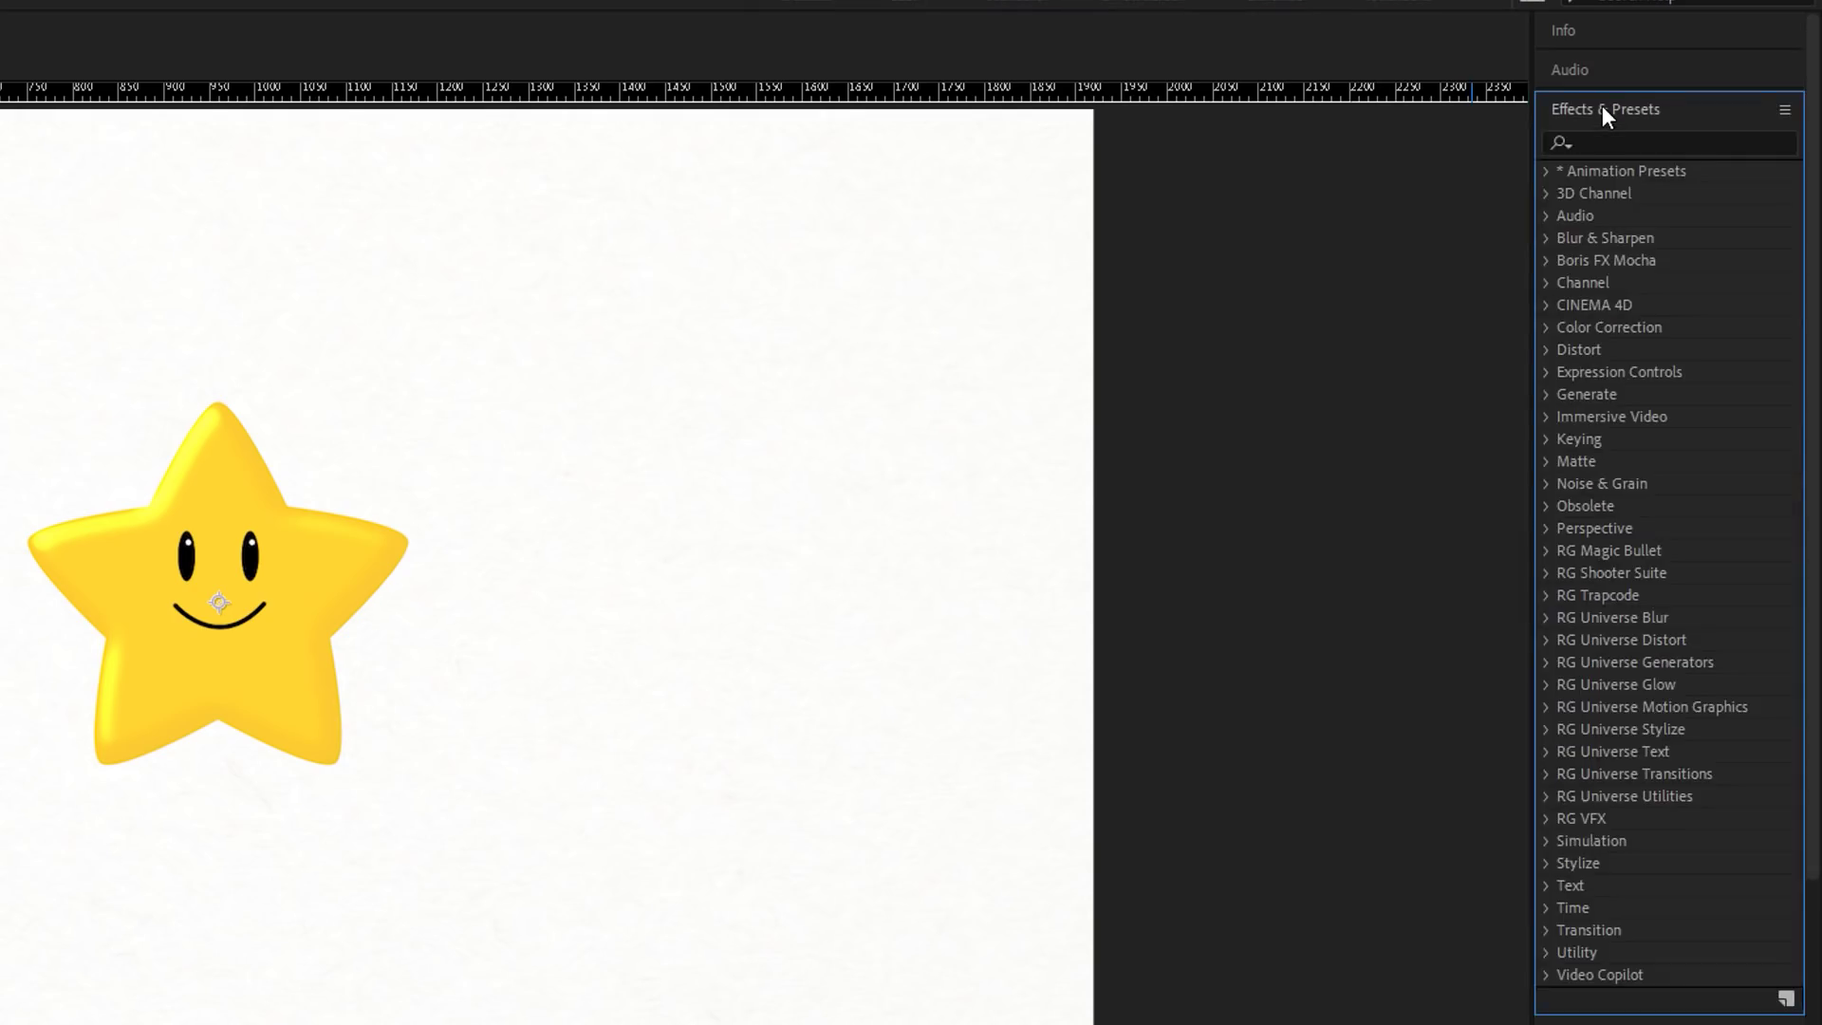
scroll(1399, 760, down, 10)
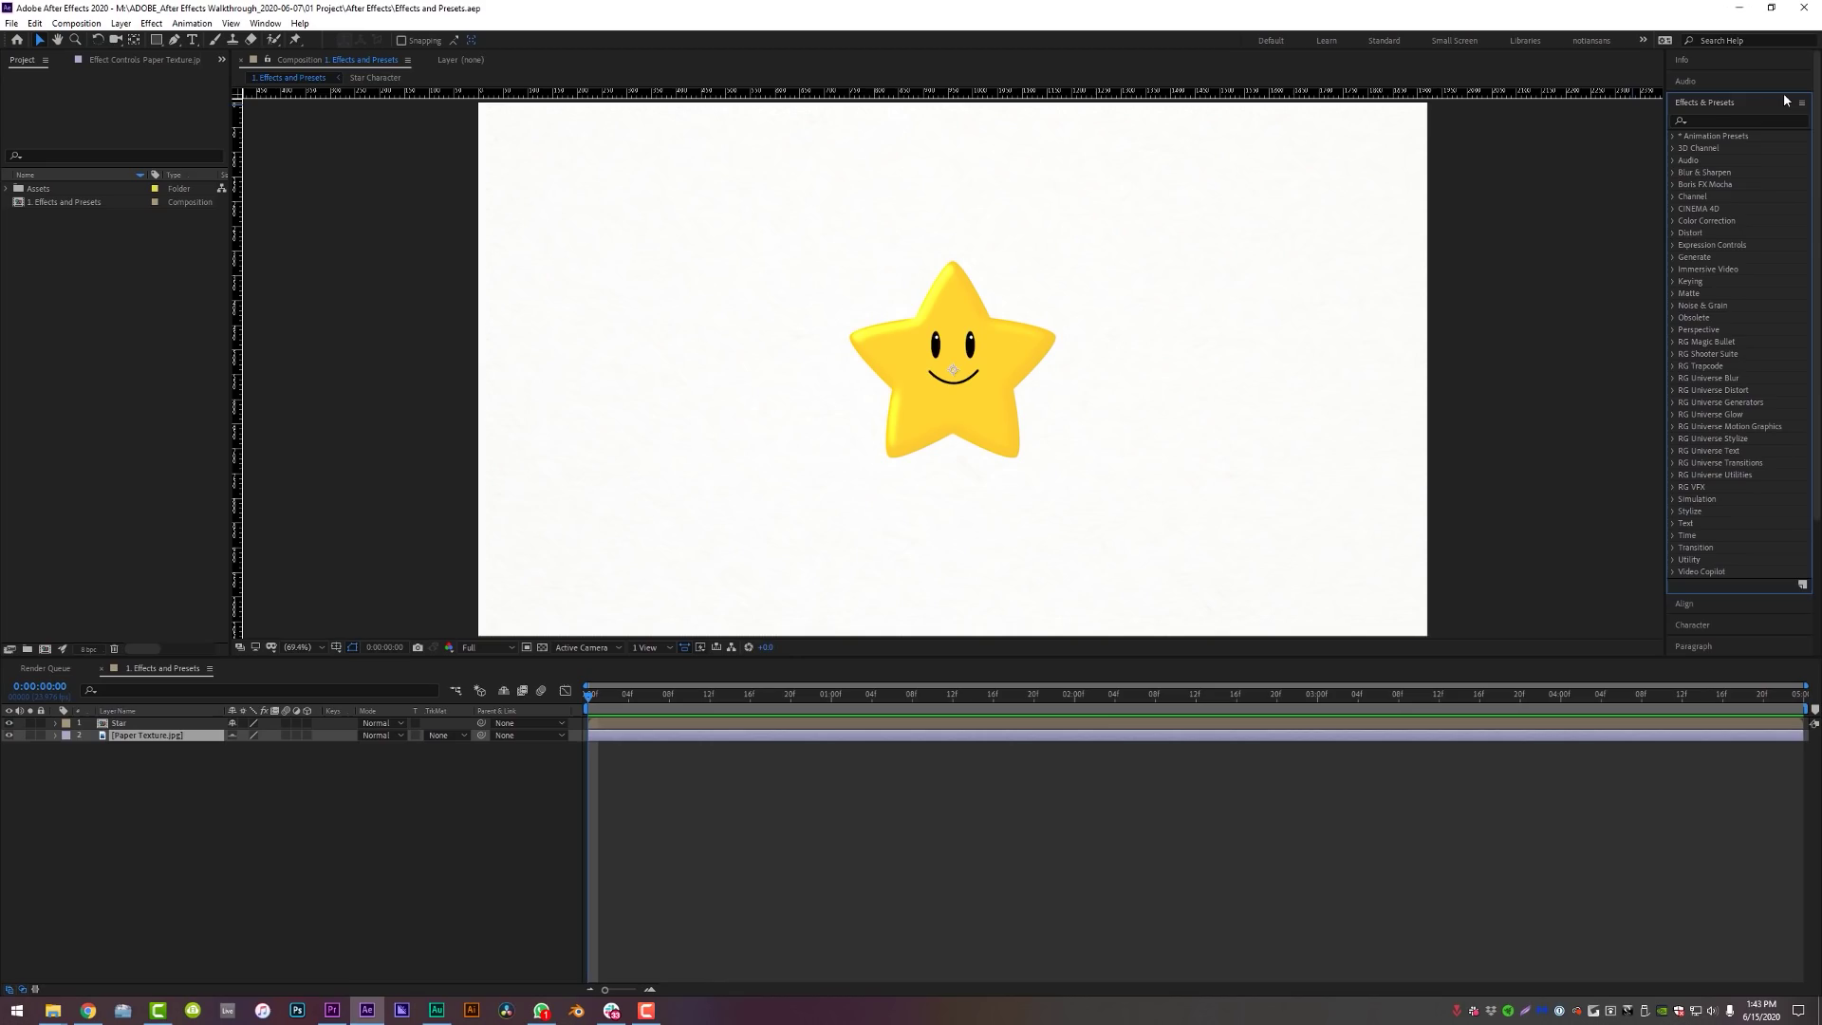
right_click(1742, 107)
click(1708, 116)
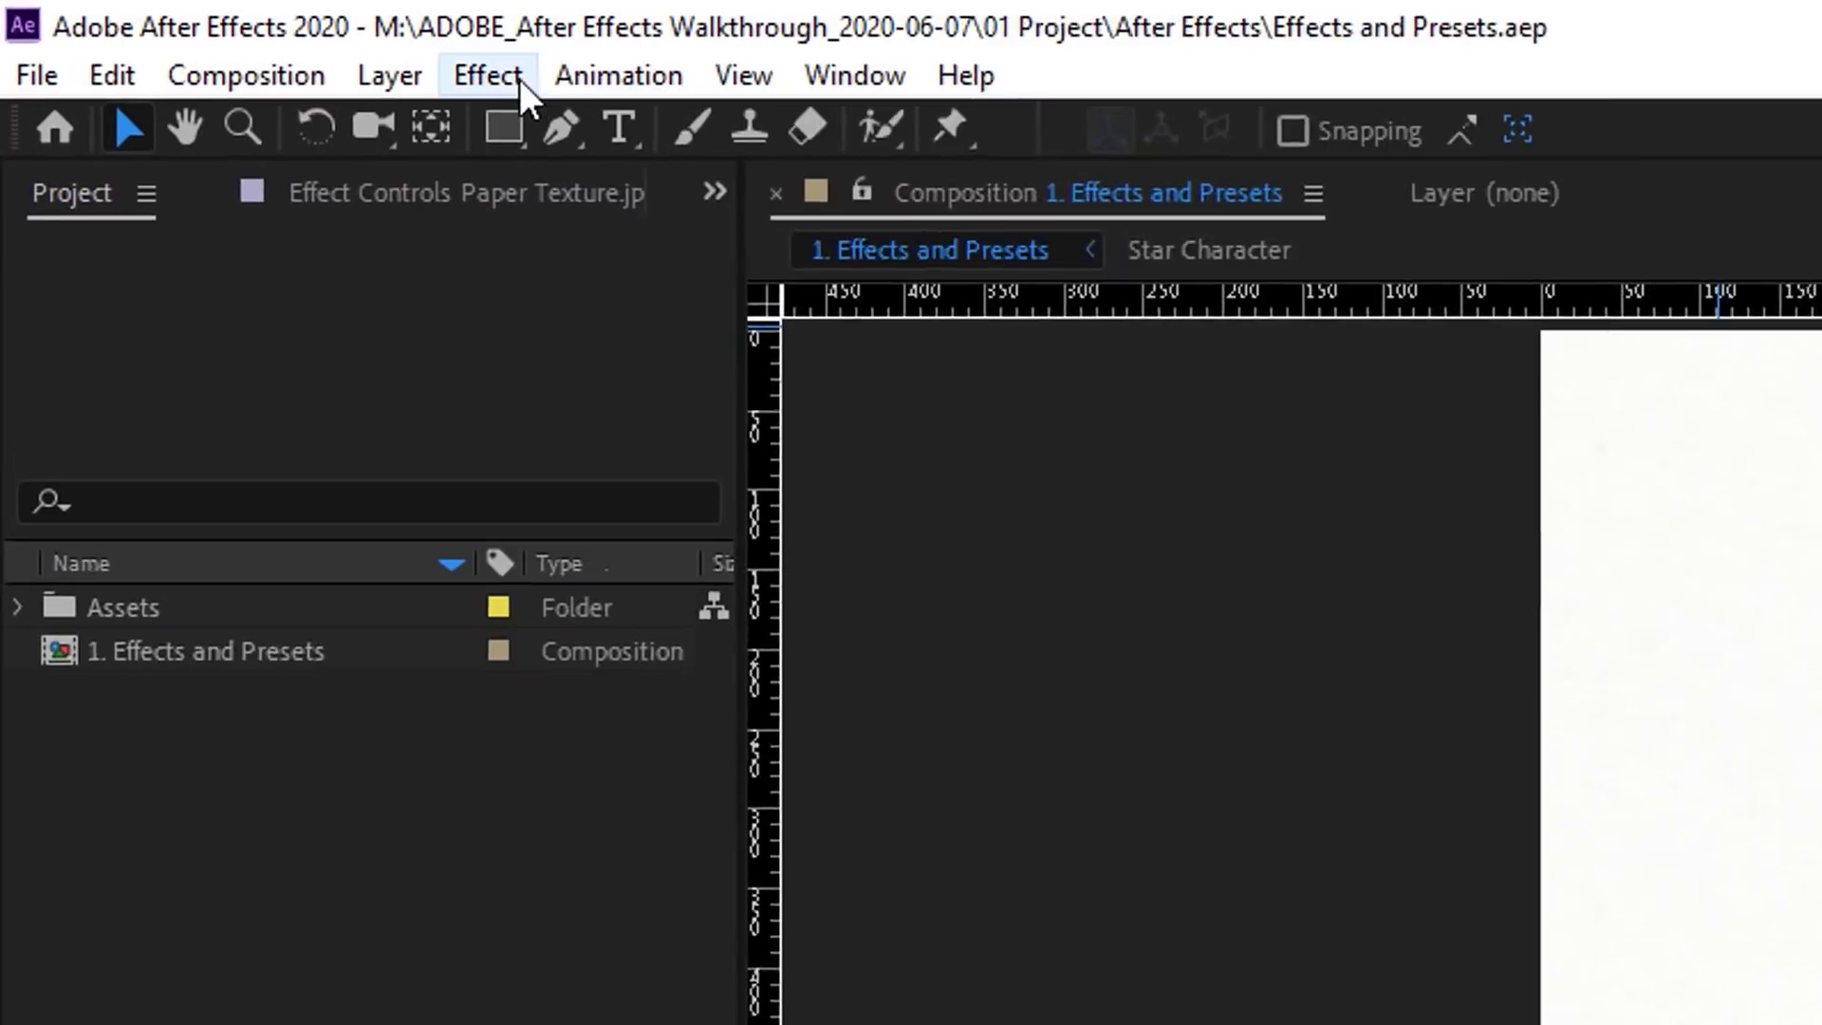
- Open Animation > Browse Presets to view the presets in Adobe Bridge
click(512, 76)
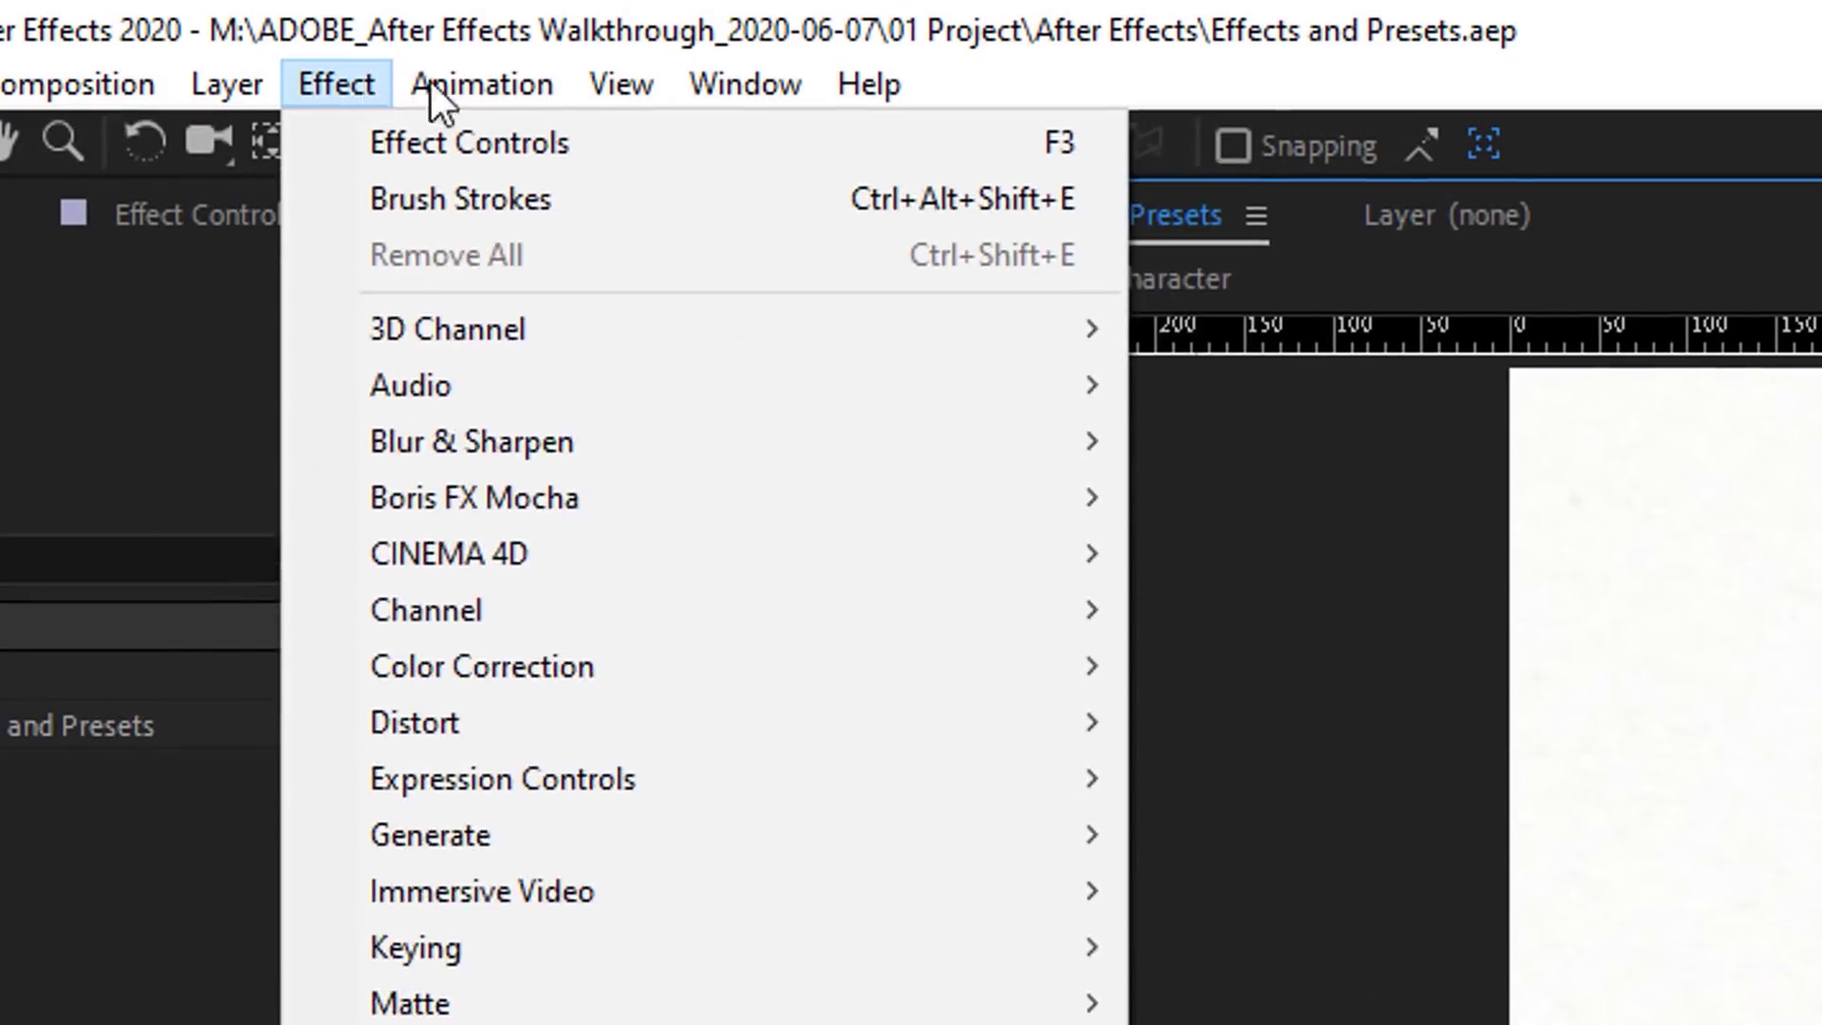
mouse_move(486, 84)
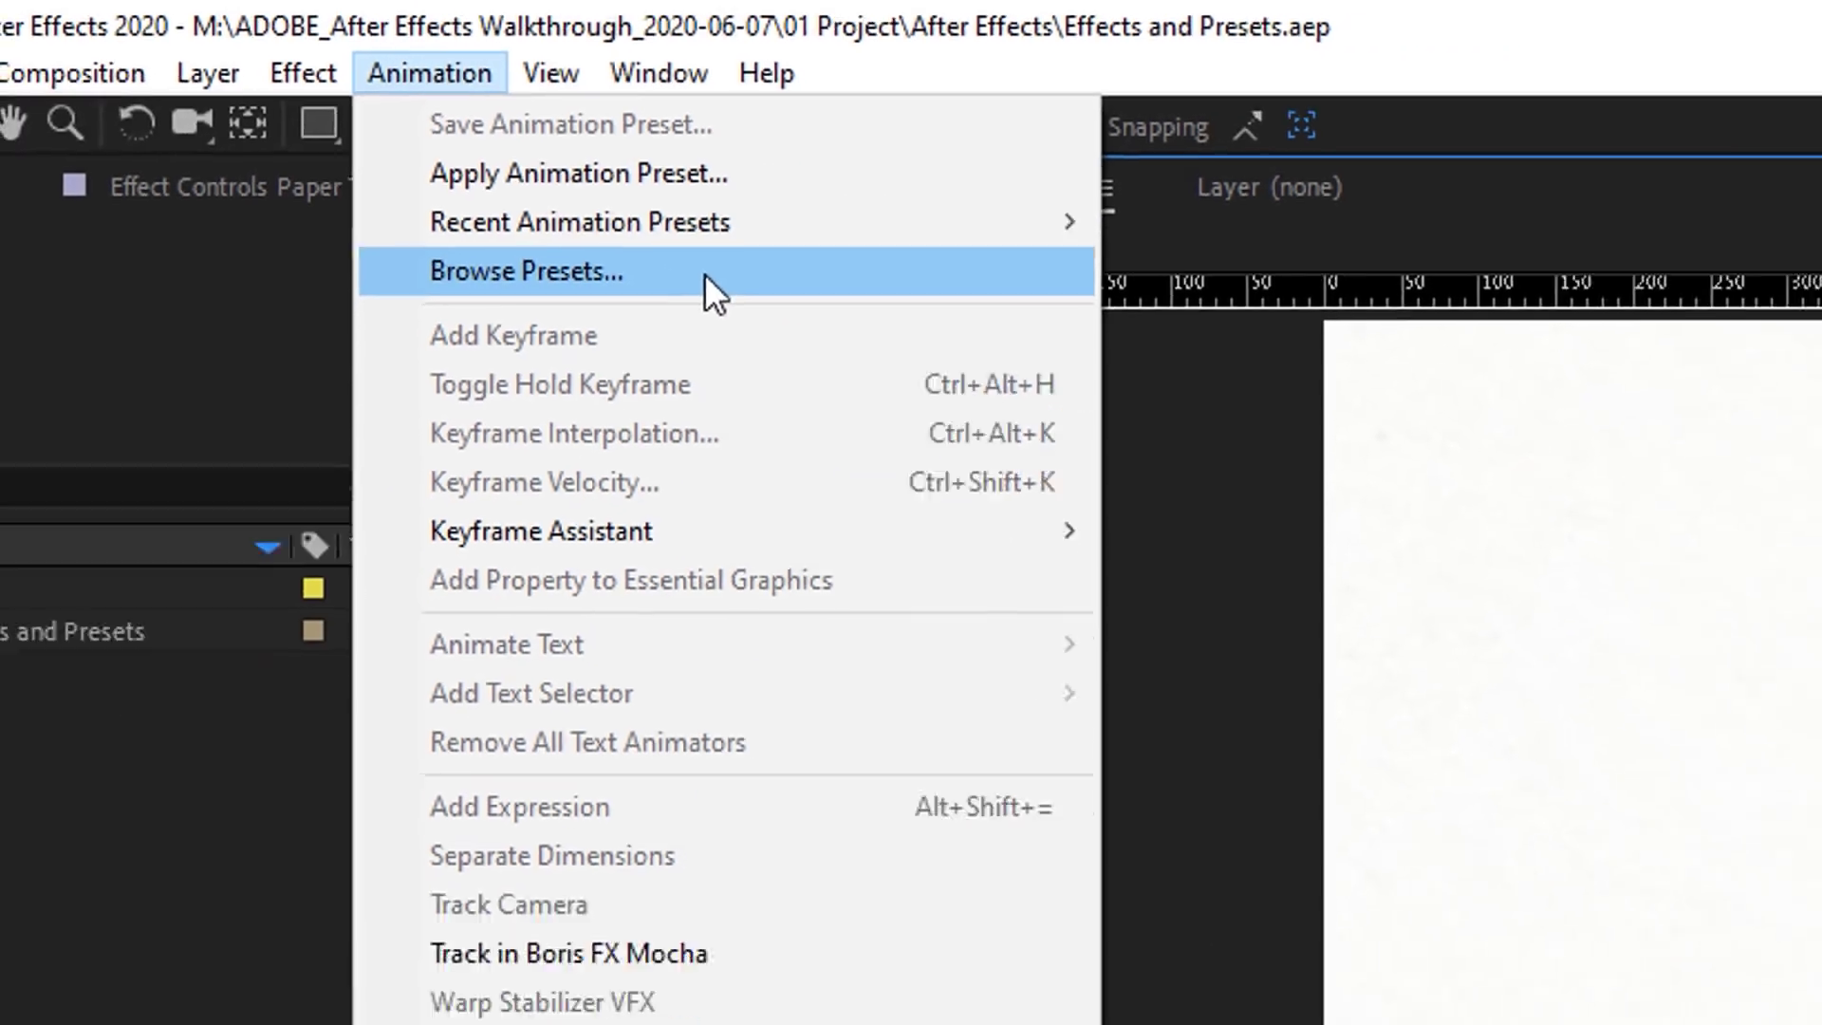
click(801, 323)
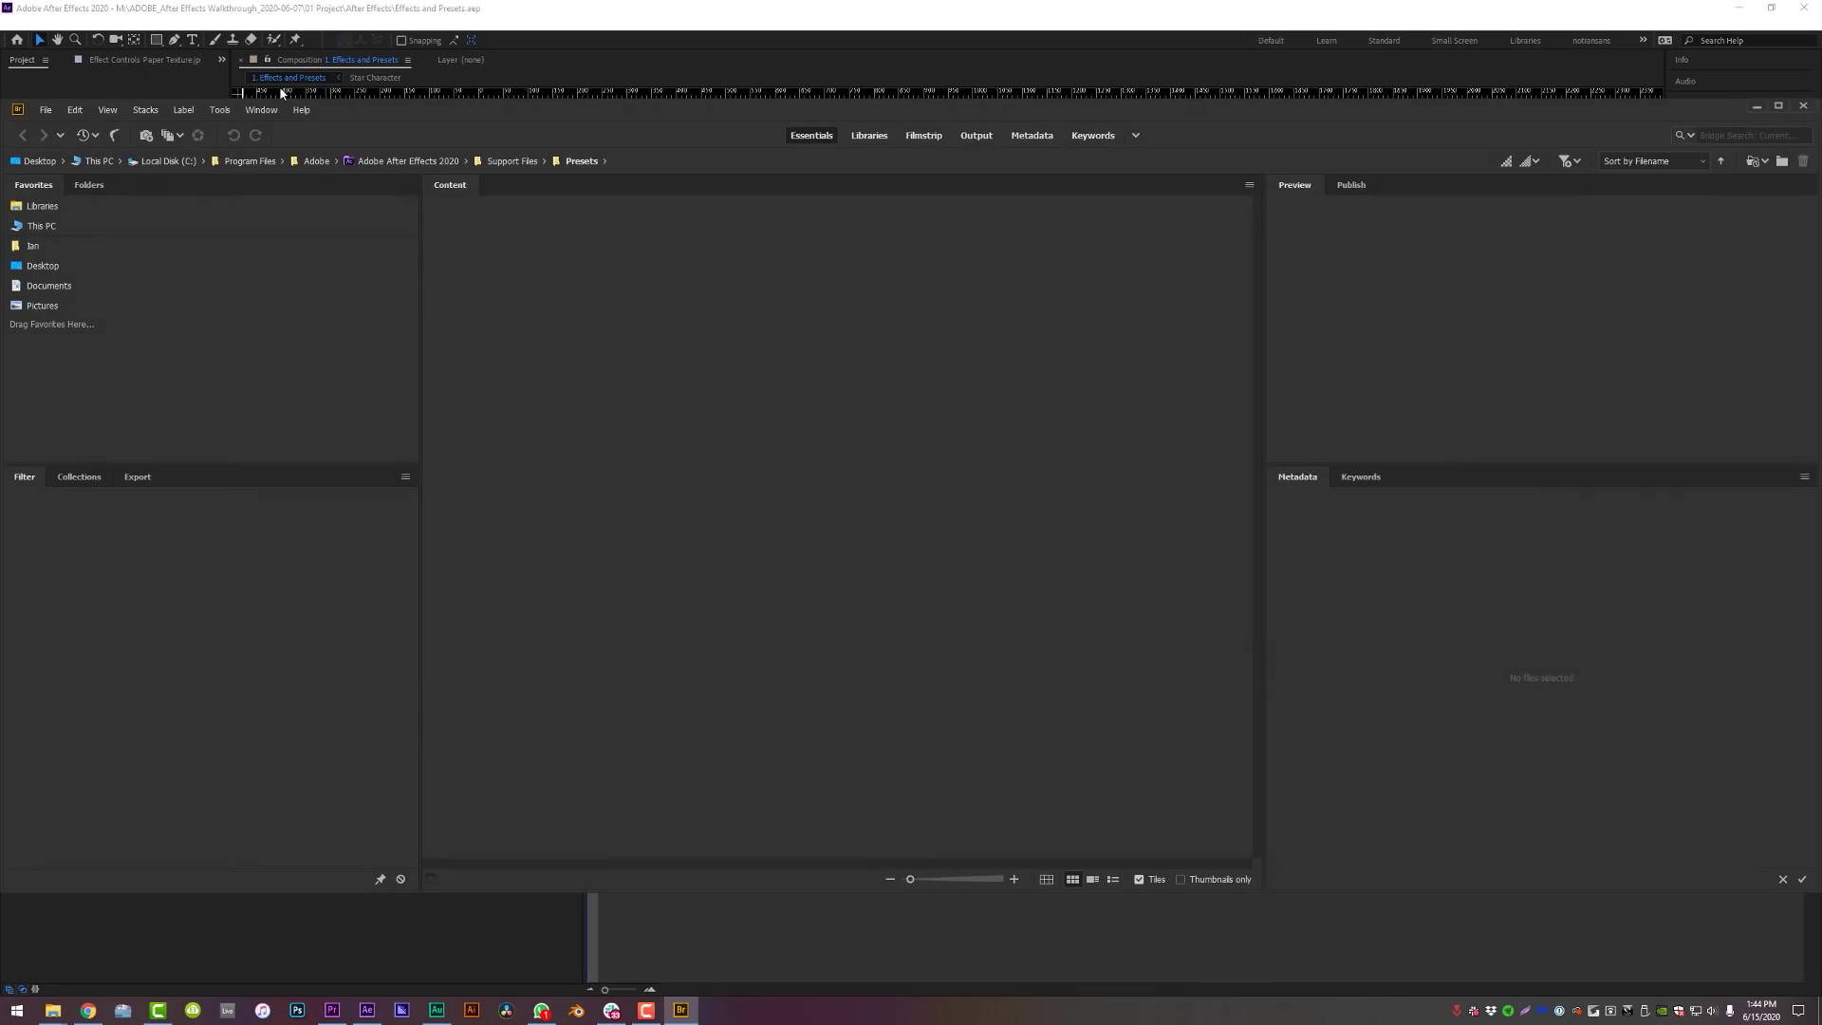
- Open Image - Creative and preview presets like Colorize - gold dip and Mood Lighting - streaks
double_click(598, 232)
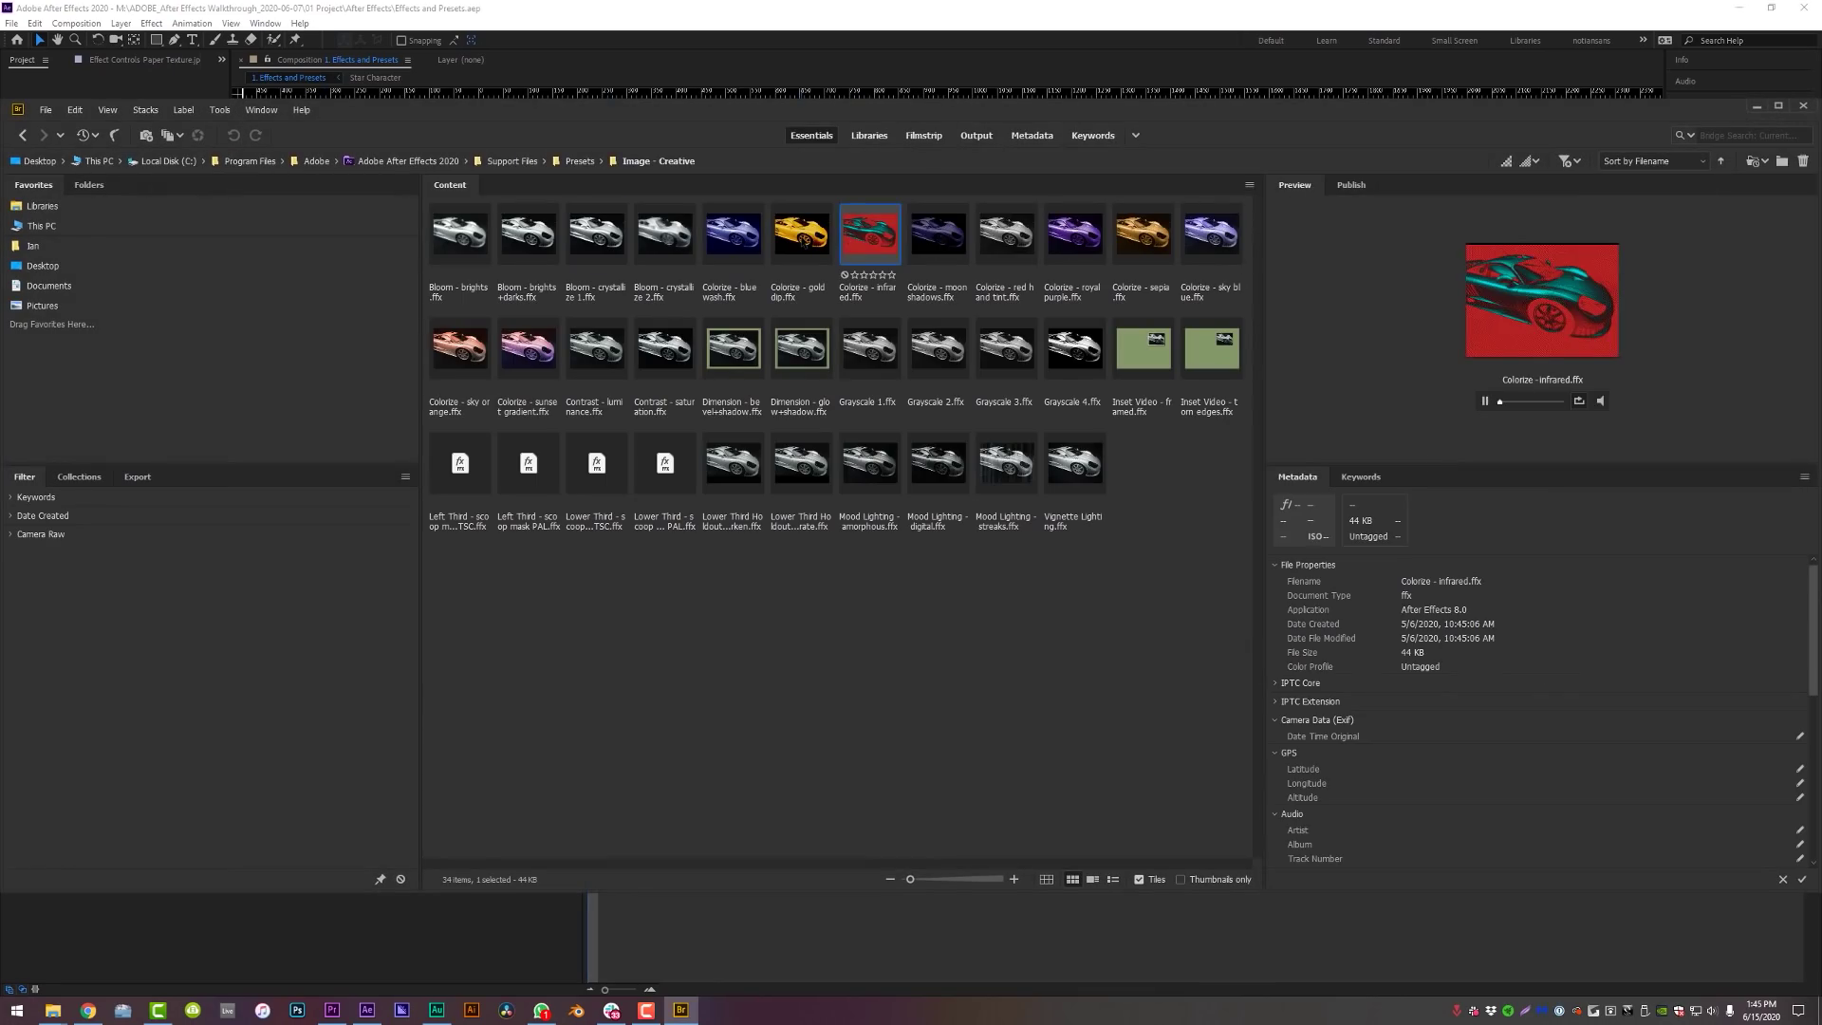
click(802, 232)
click(459, 346)
click(1006, 463)
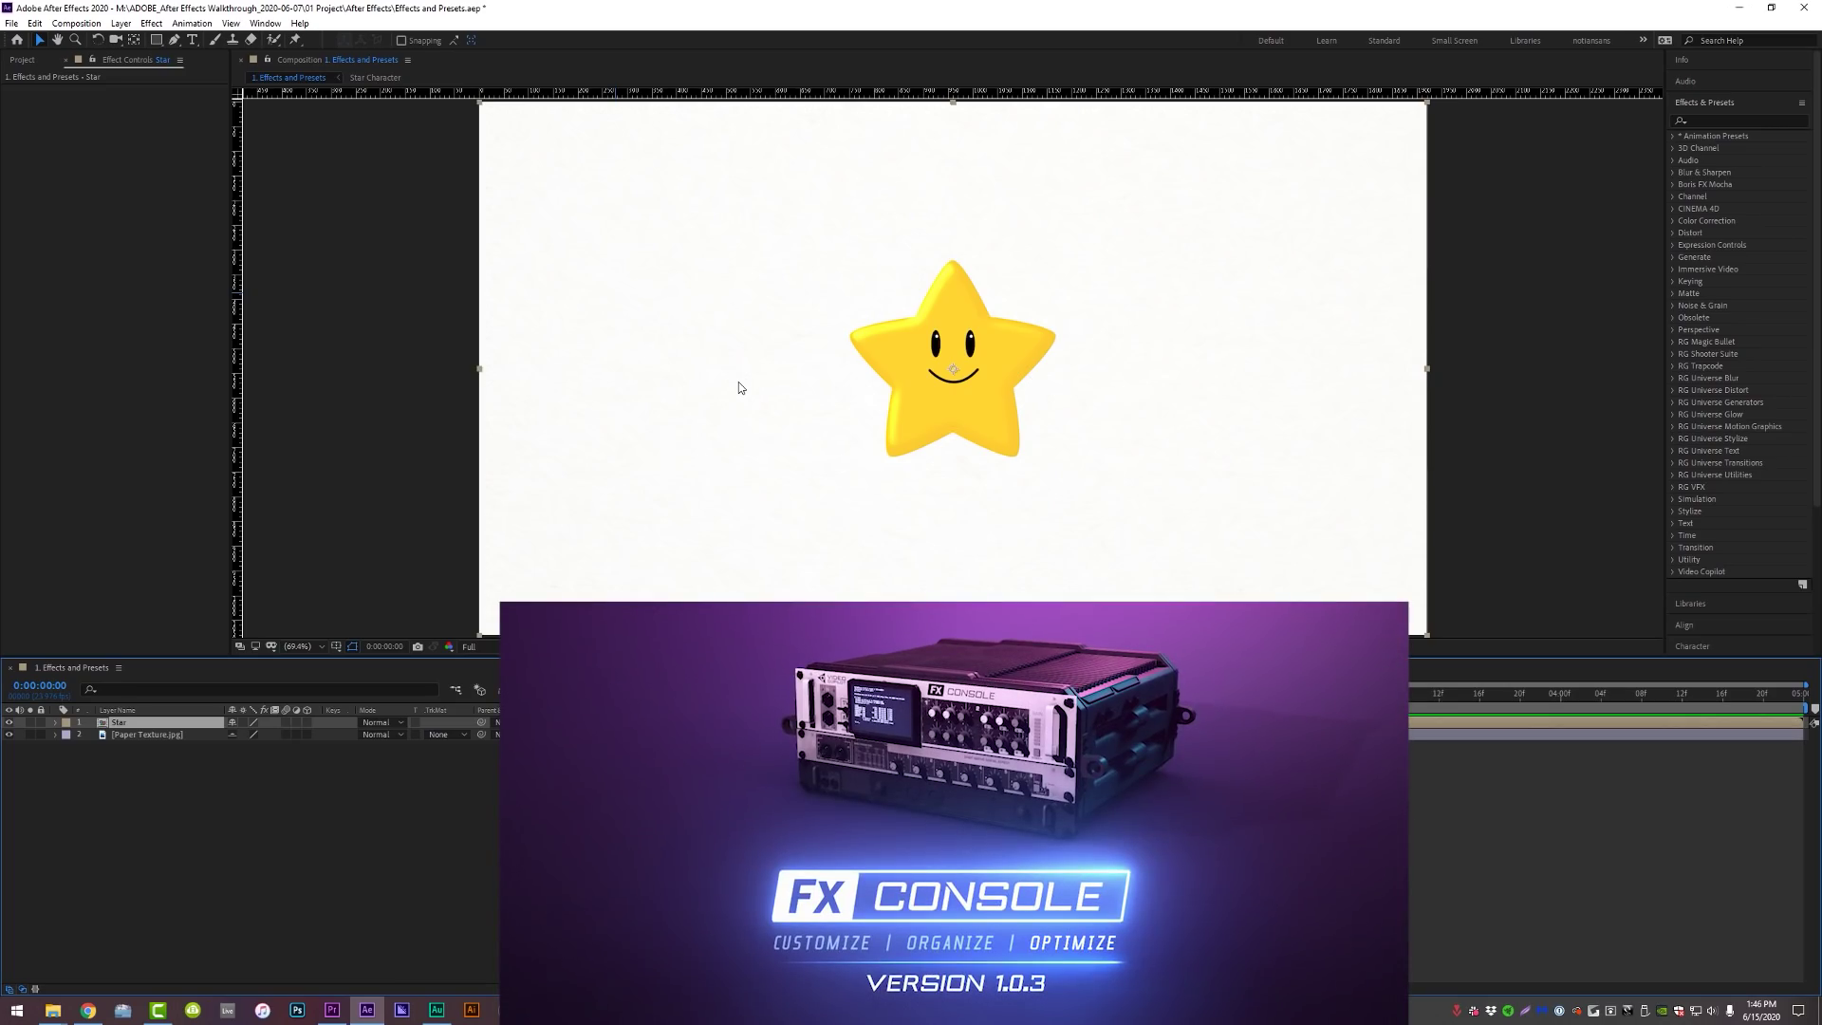
- Try the Ctrl+Space effects quick search, then close it
key(ctrl+space)
text(sea)
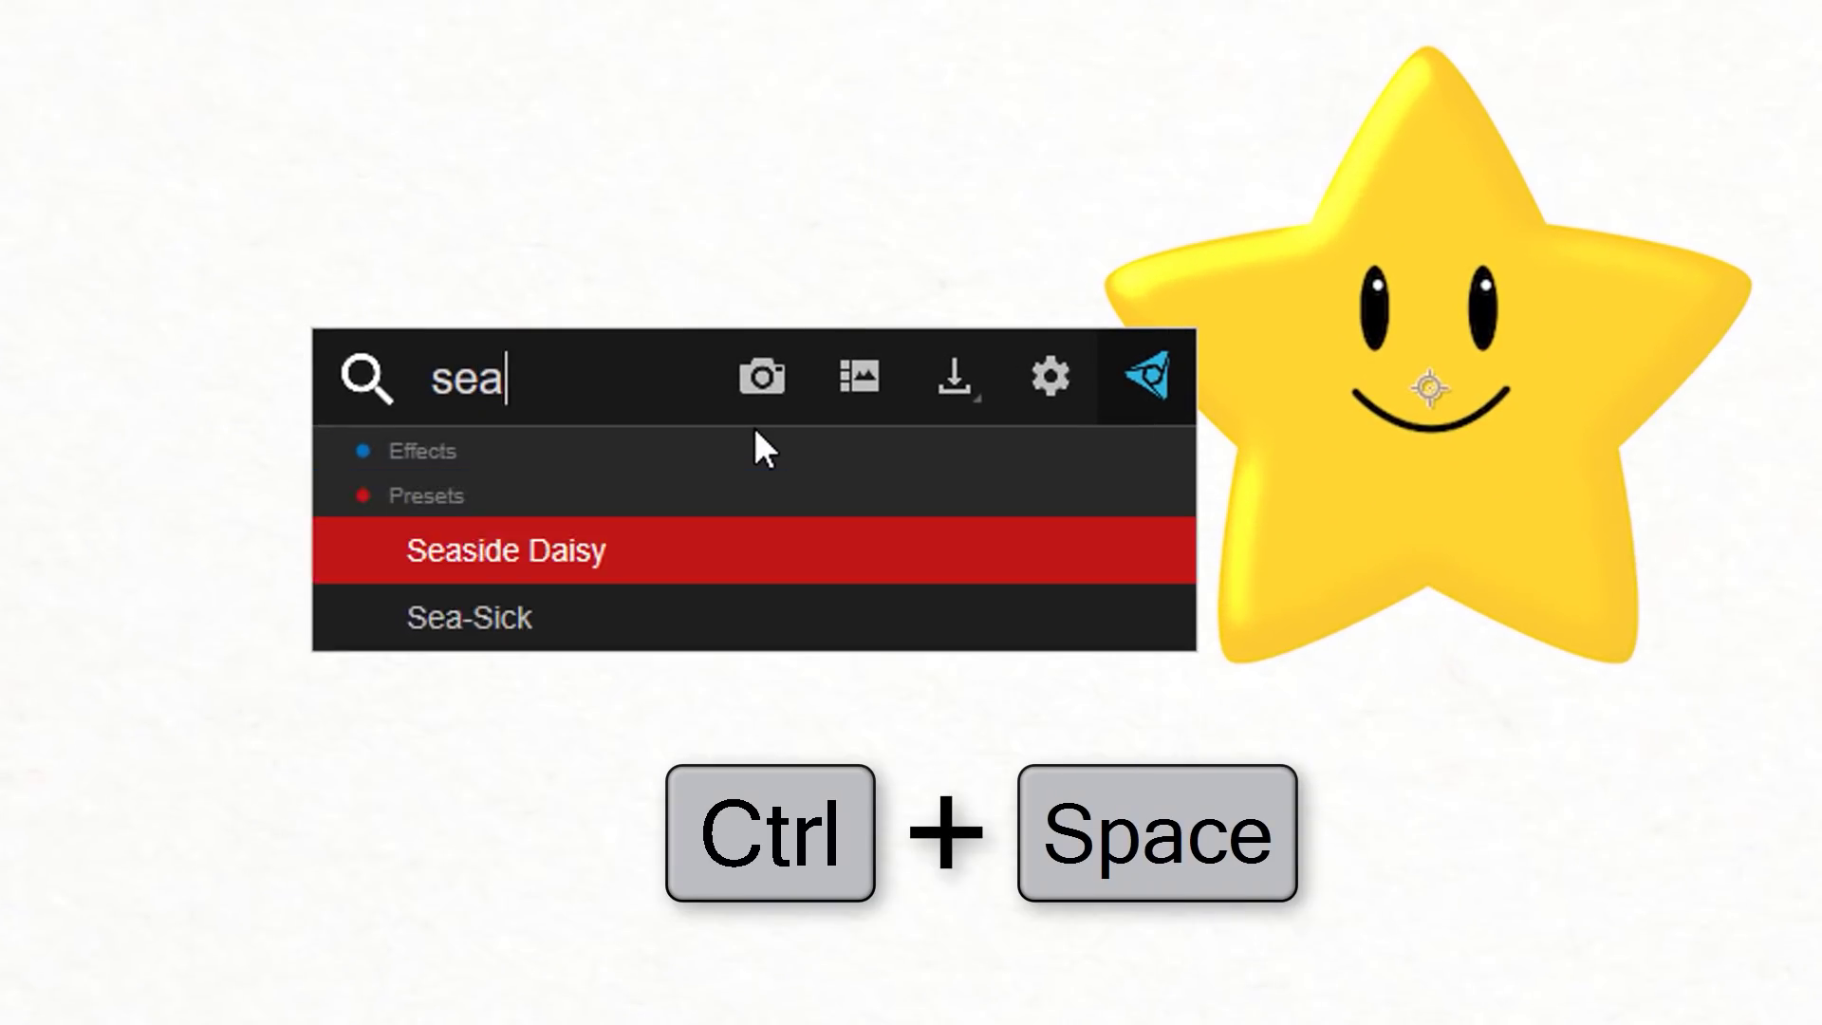
text(rch here)
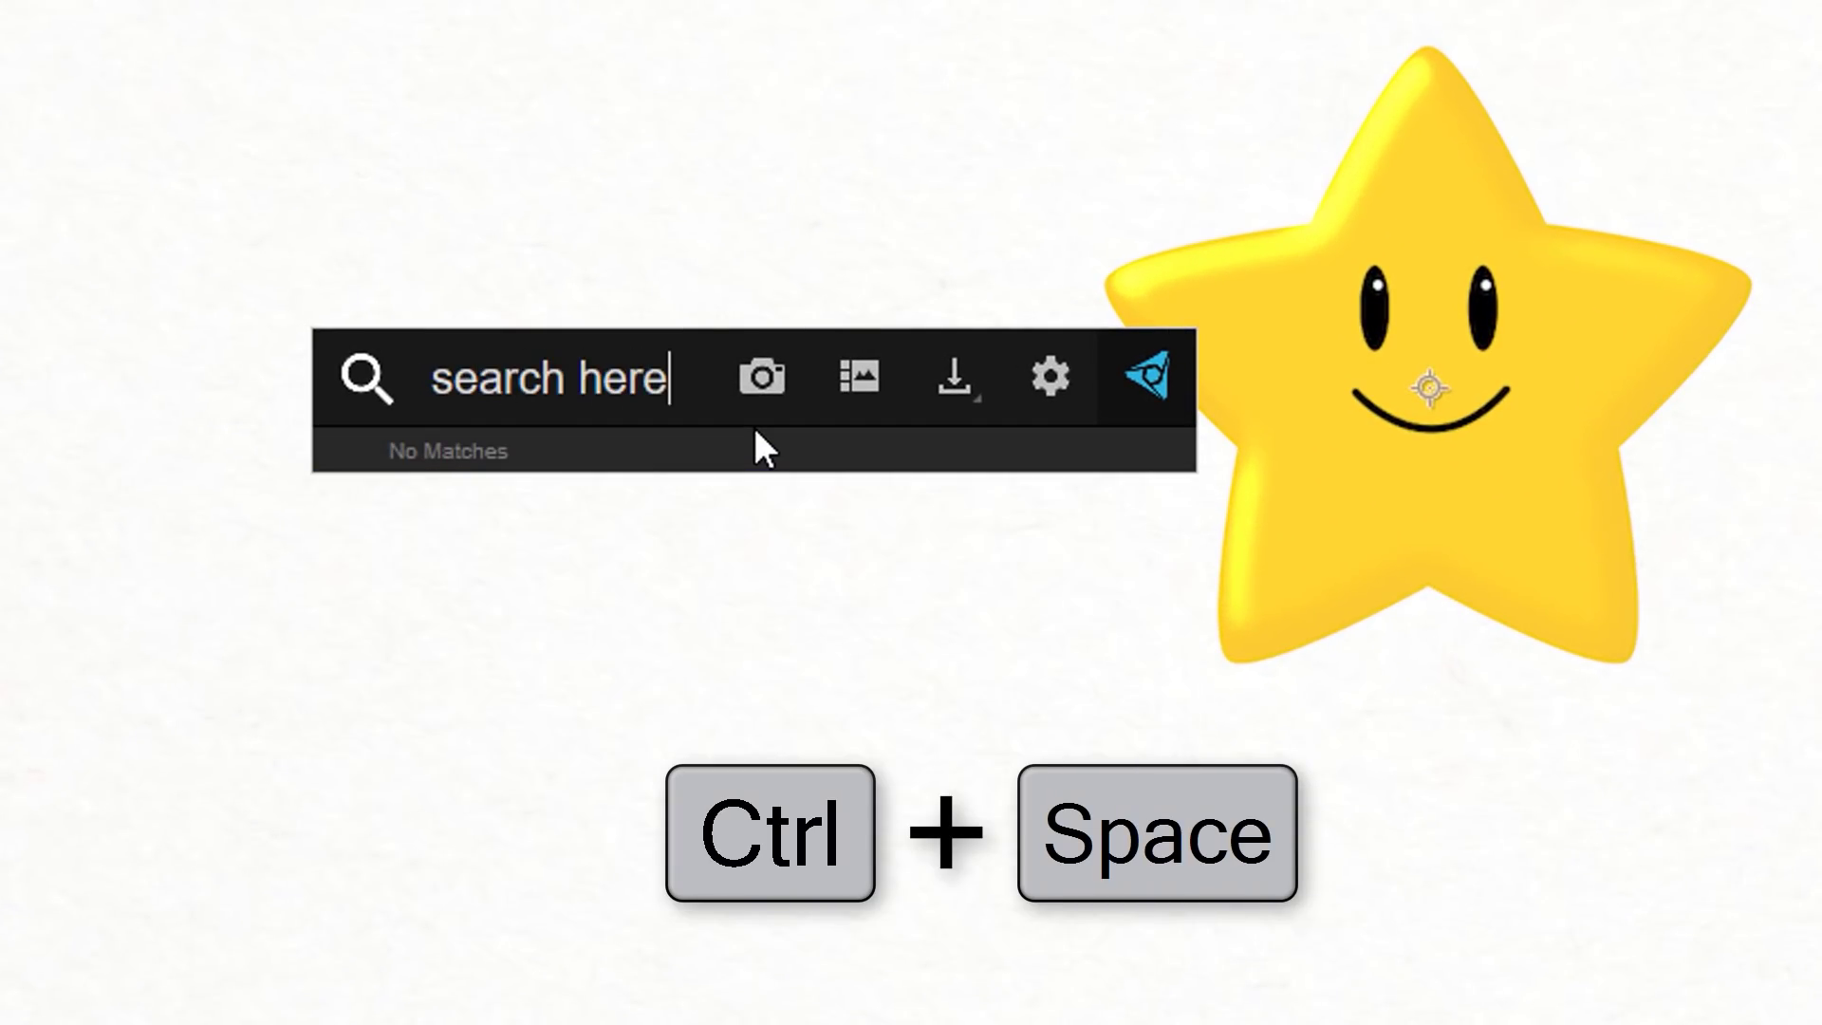
key(Escape)
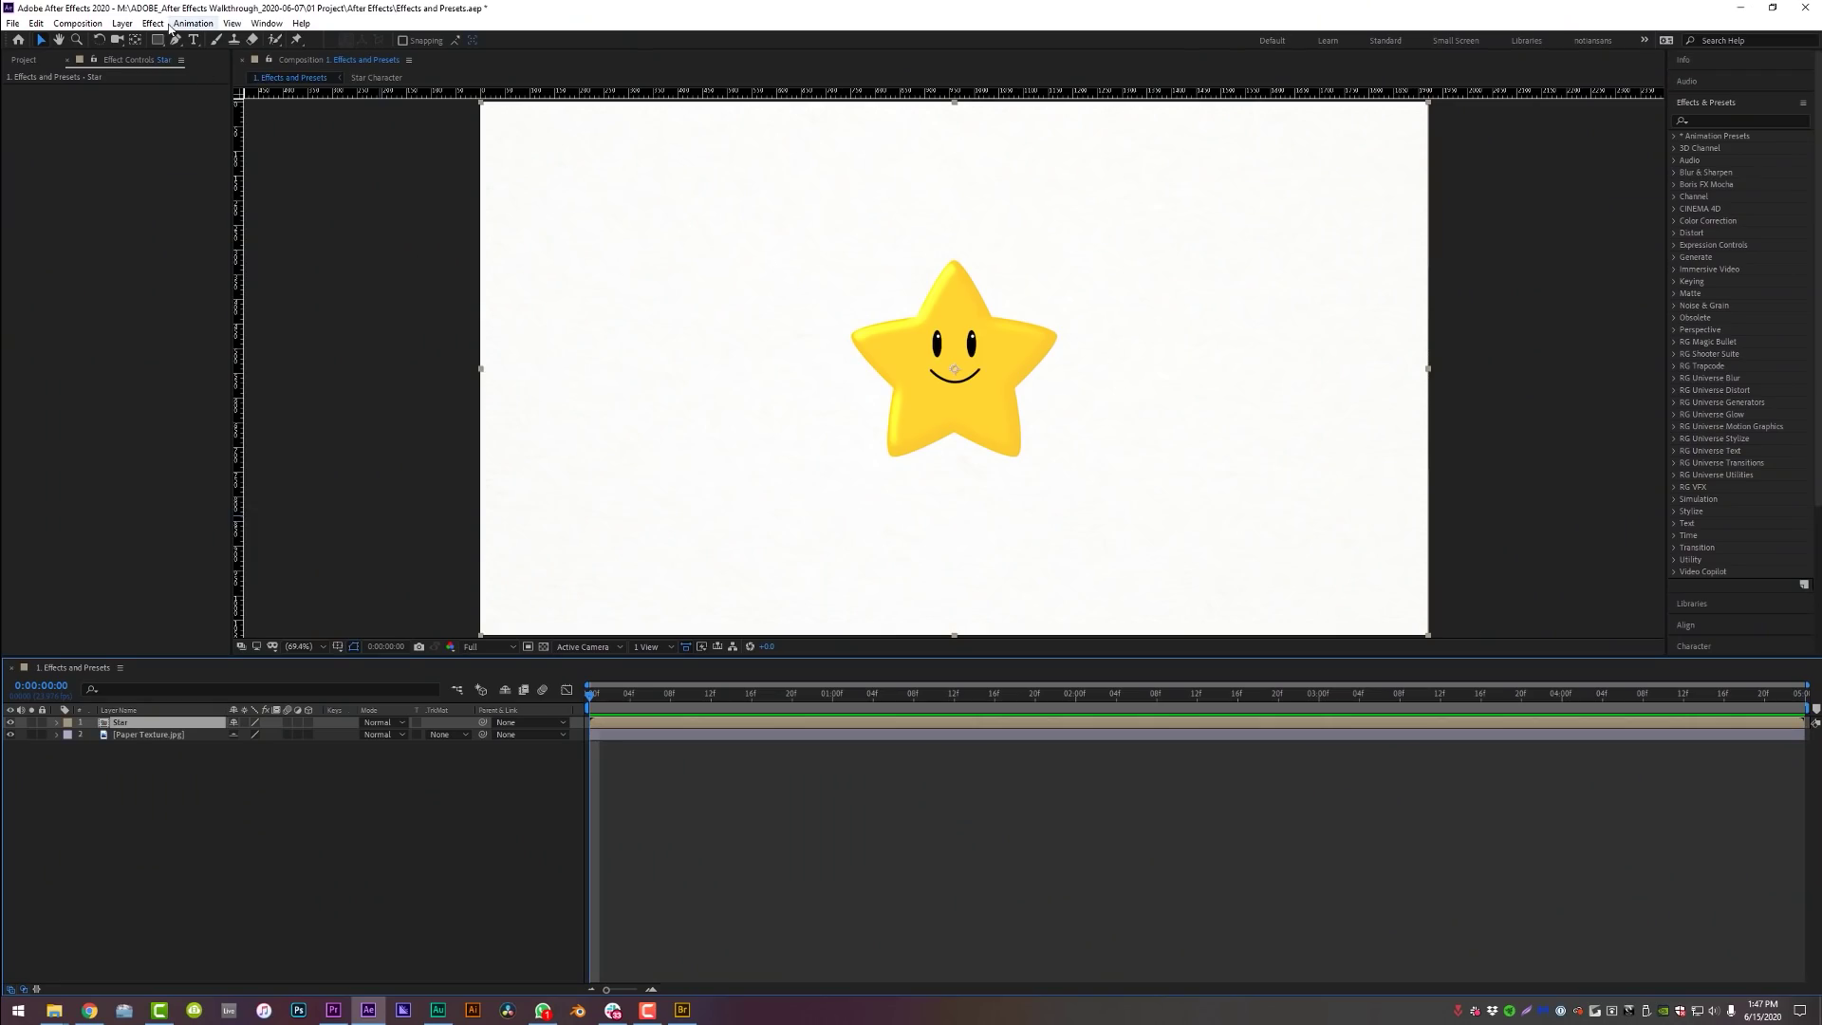
- Browse the Effect menu categories down to the Simulation effects
click(158, 26)
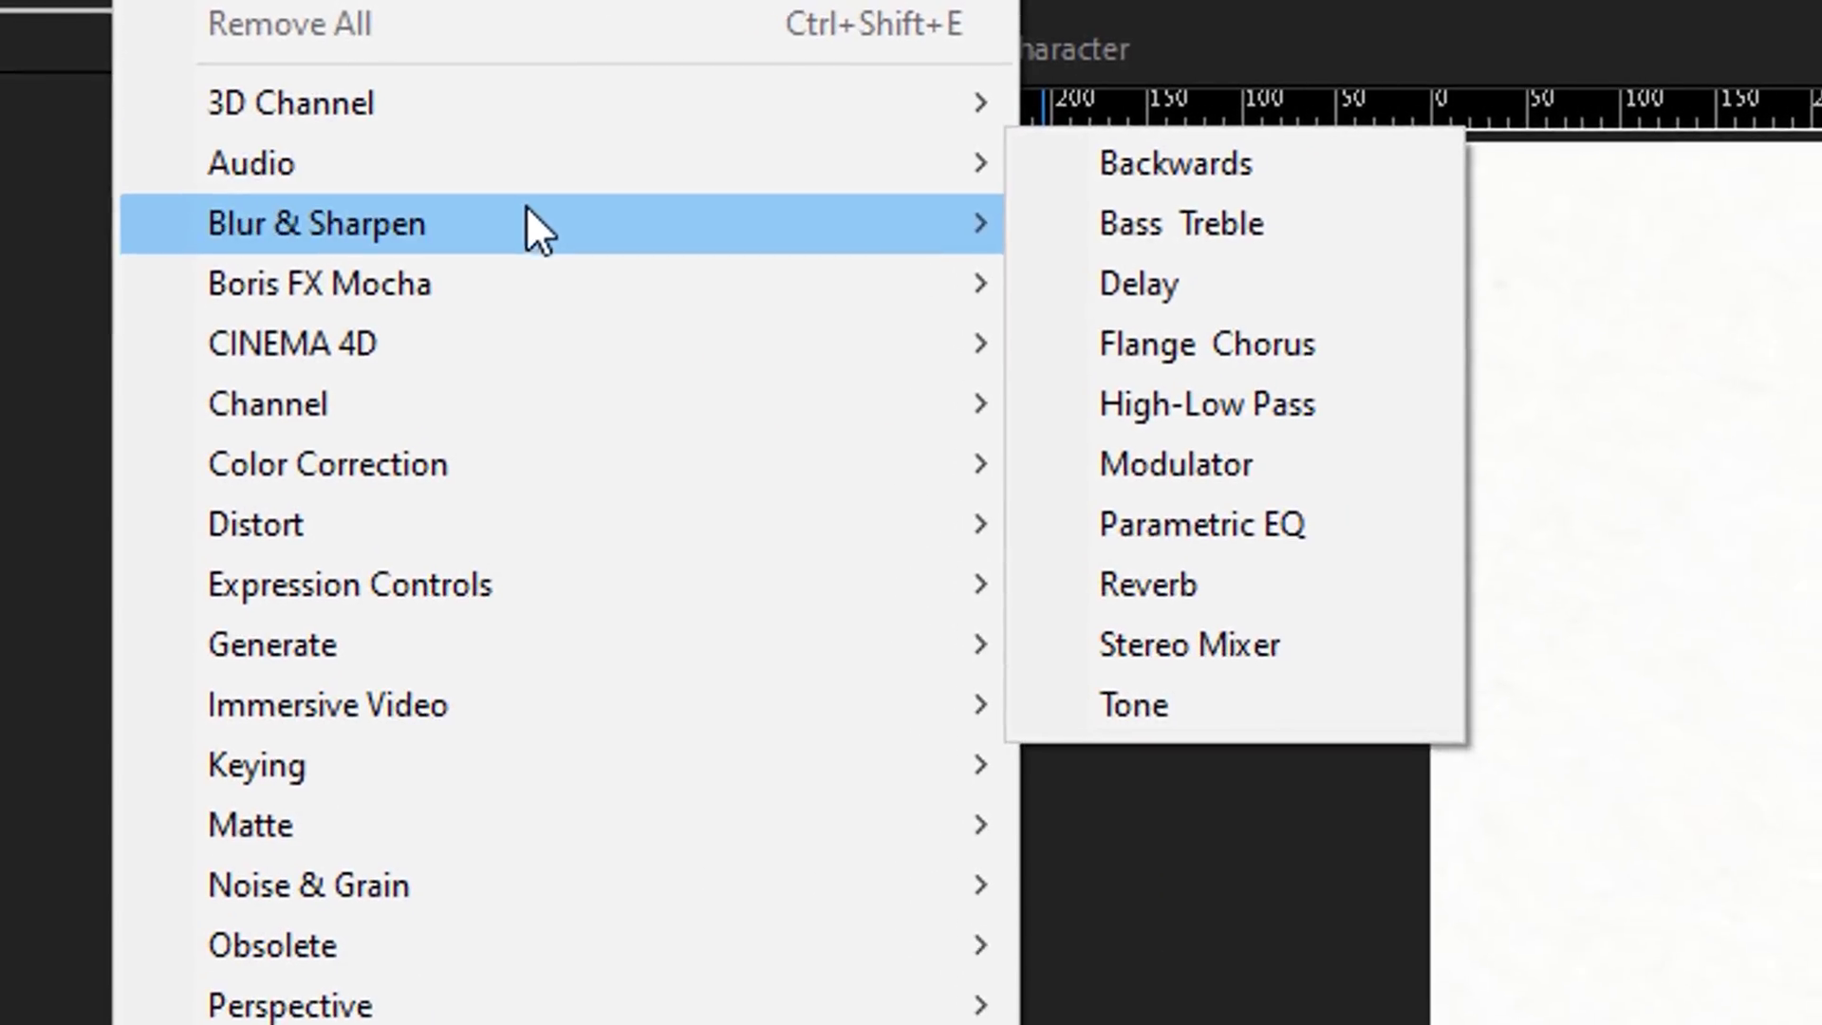
mouse_move(245, 123)
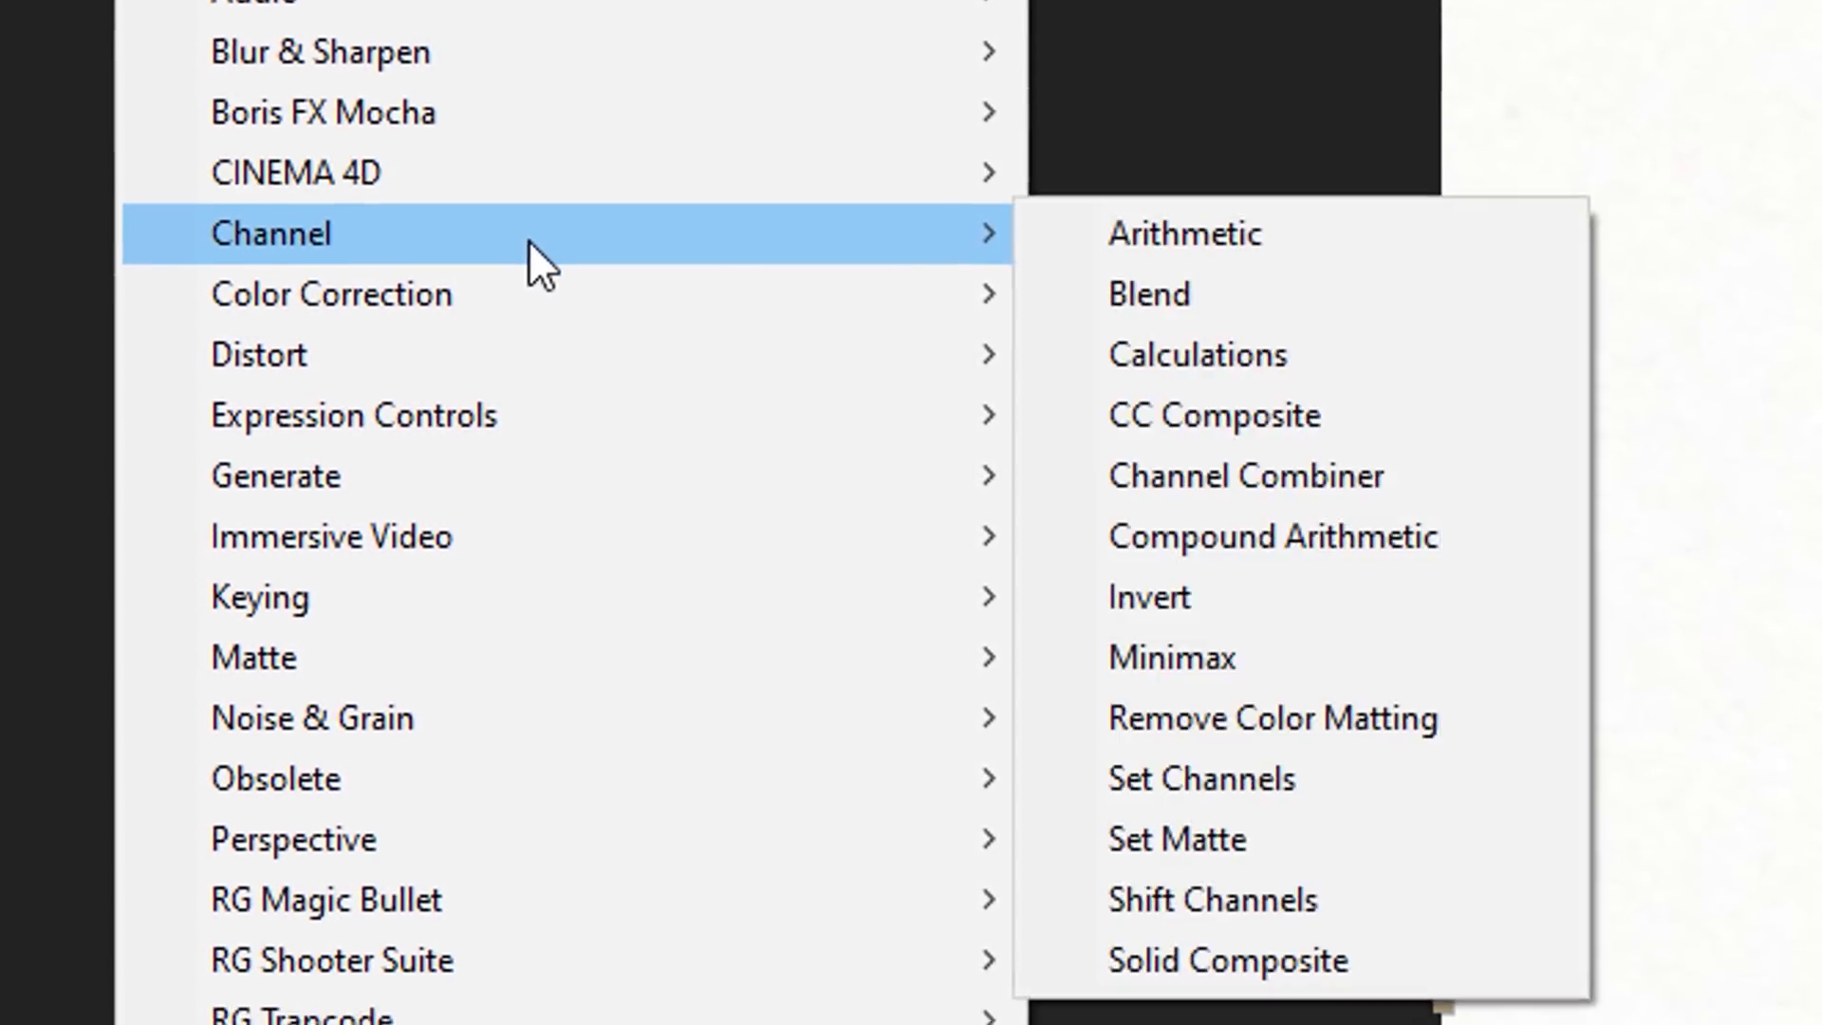
mouse_move(524, 472)
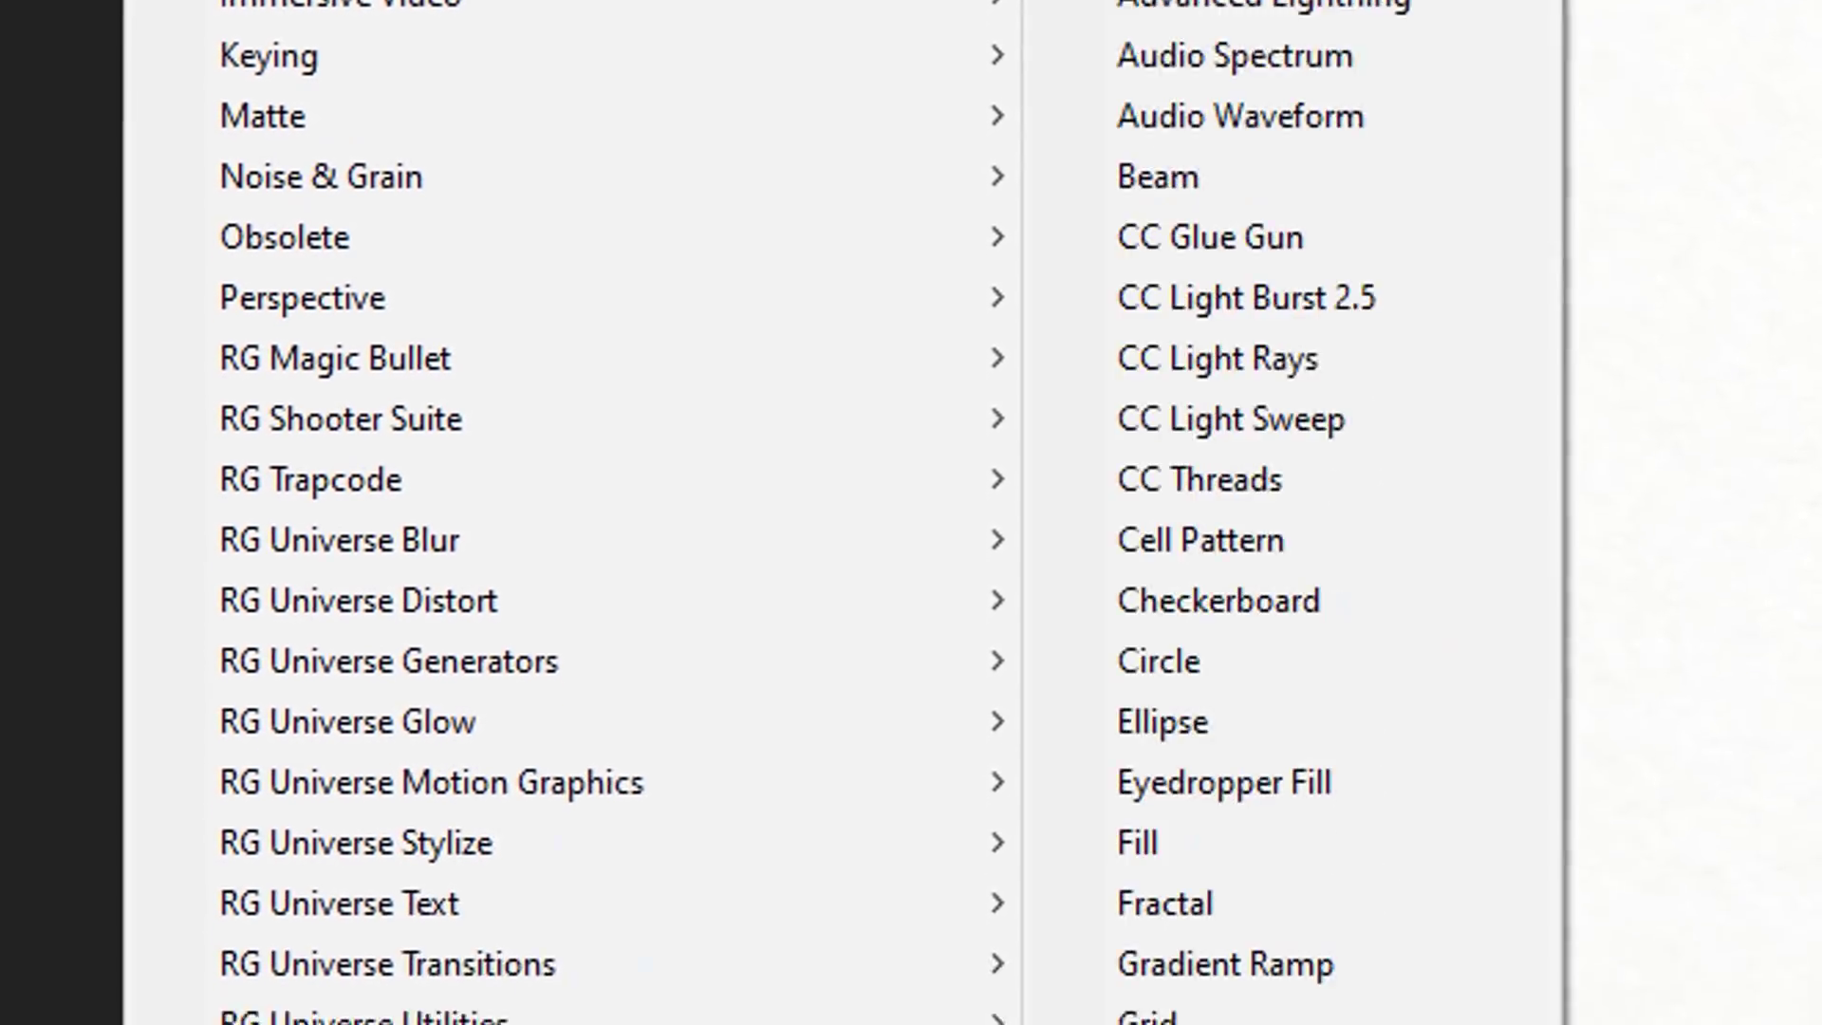
mouse_move(503, 435)
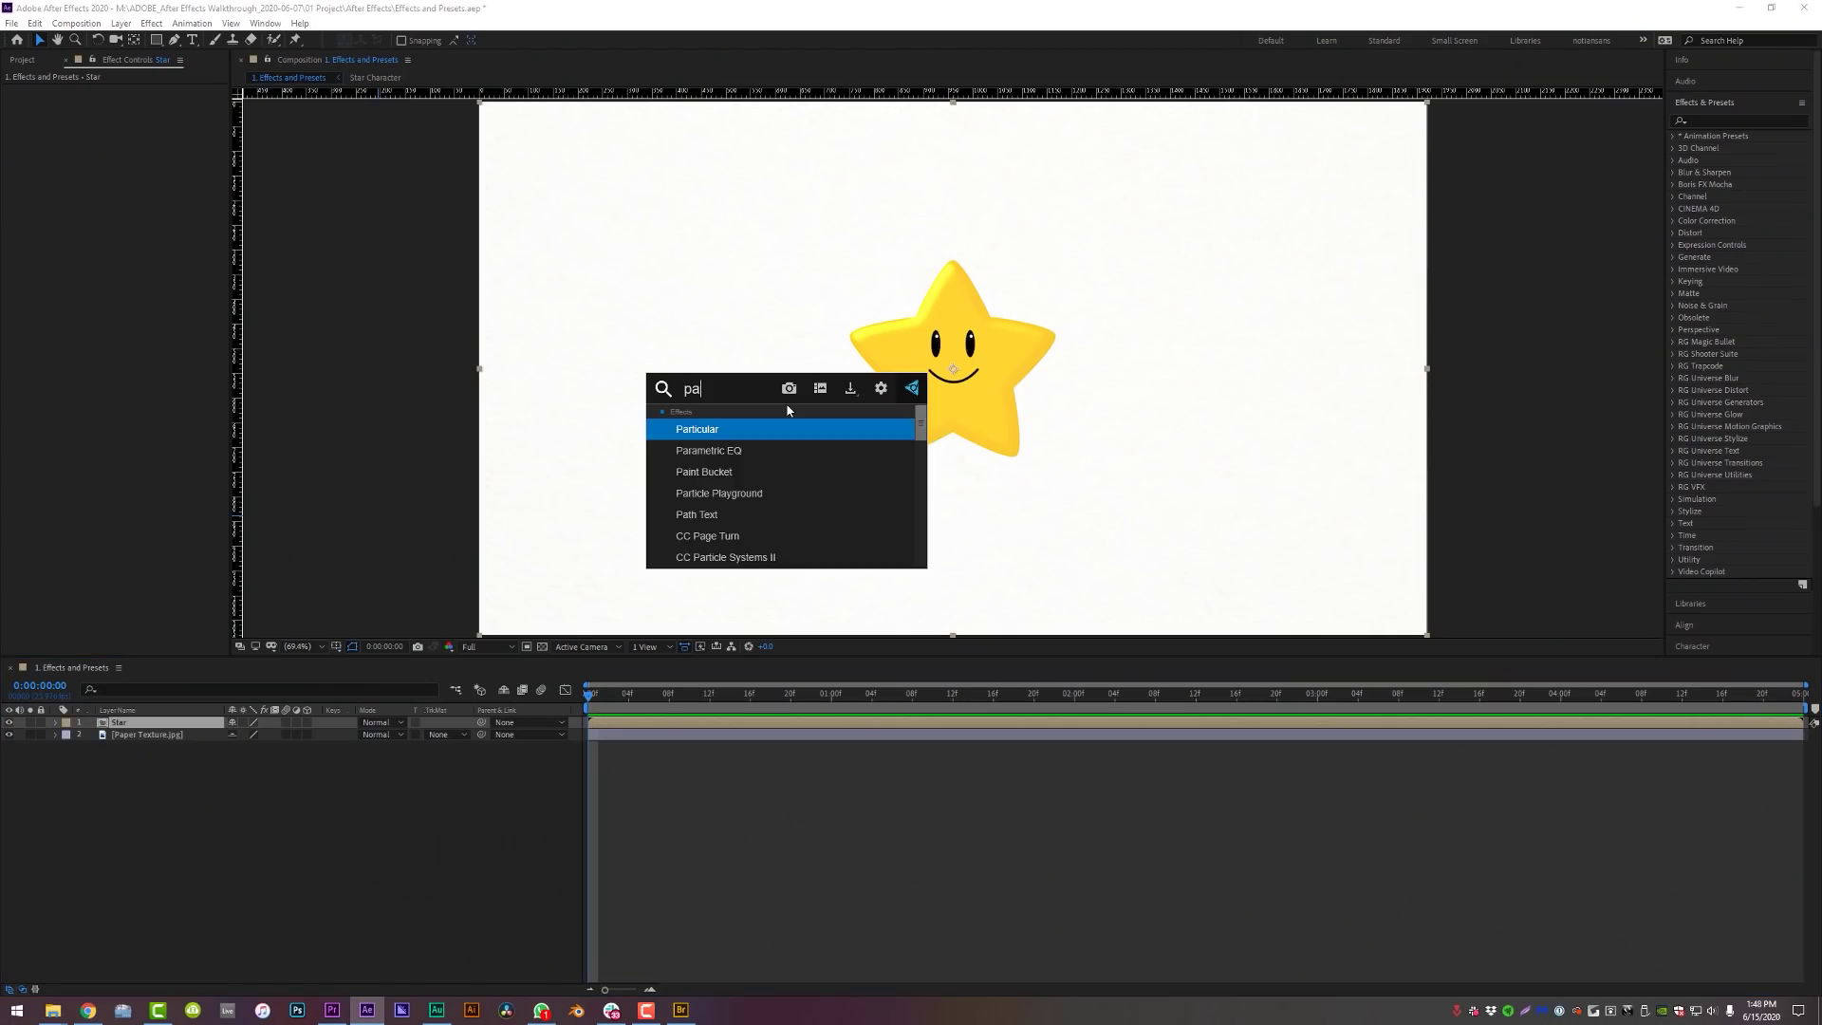
- Apply CC Page Turn from the 'pa' search results to the Star layer
key(Return)
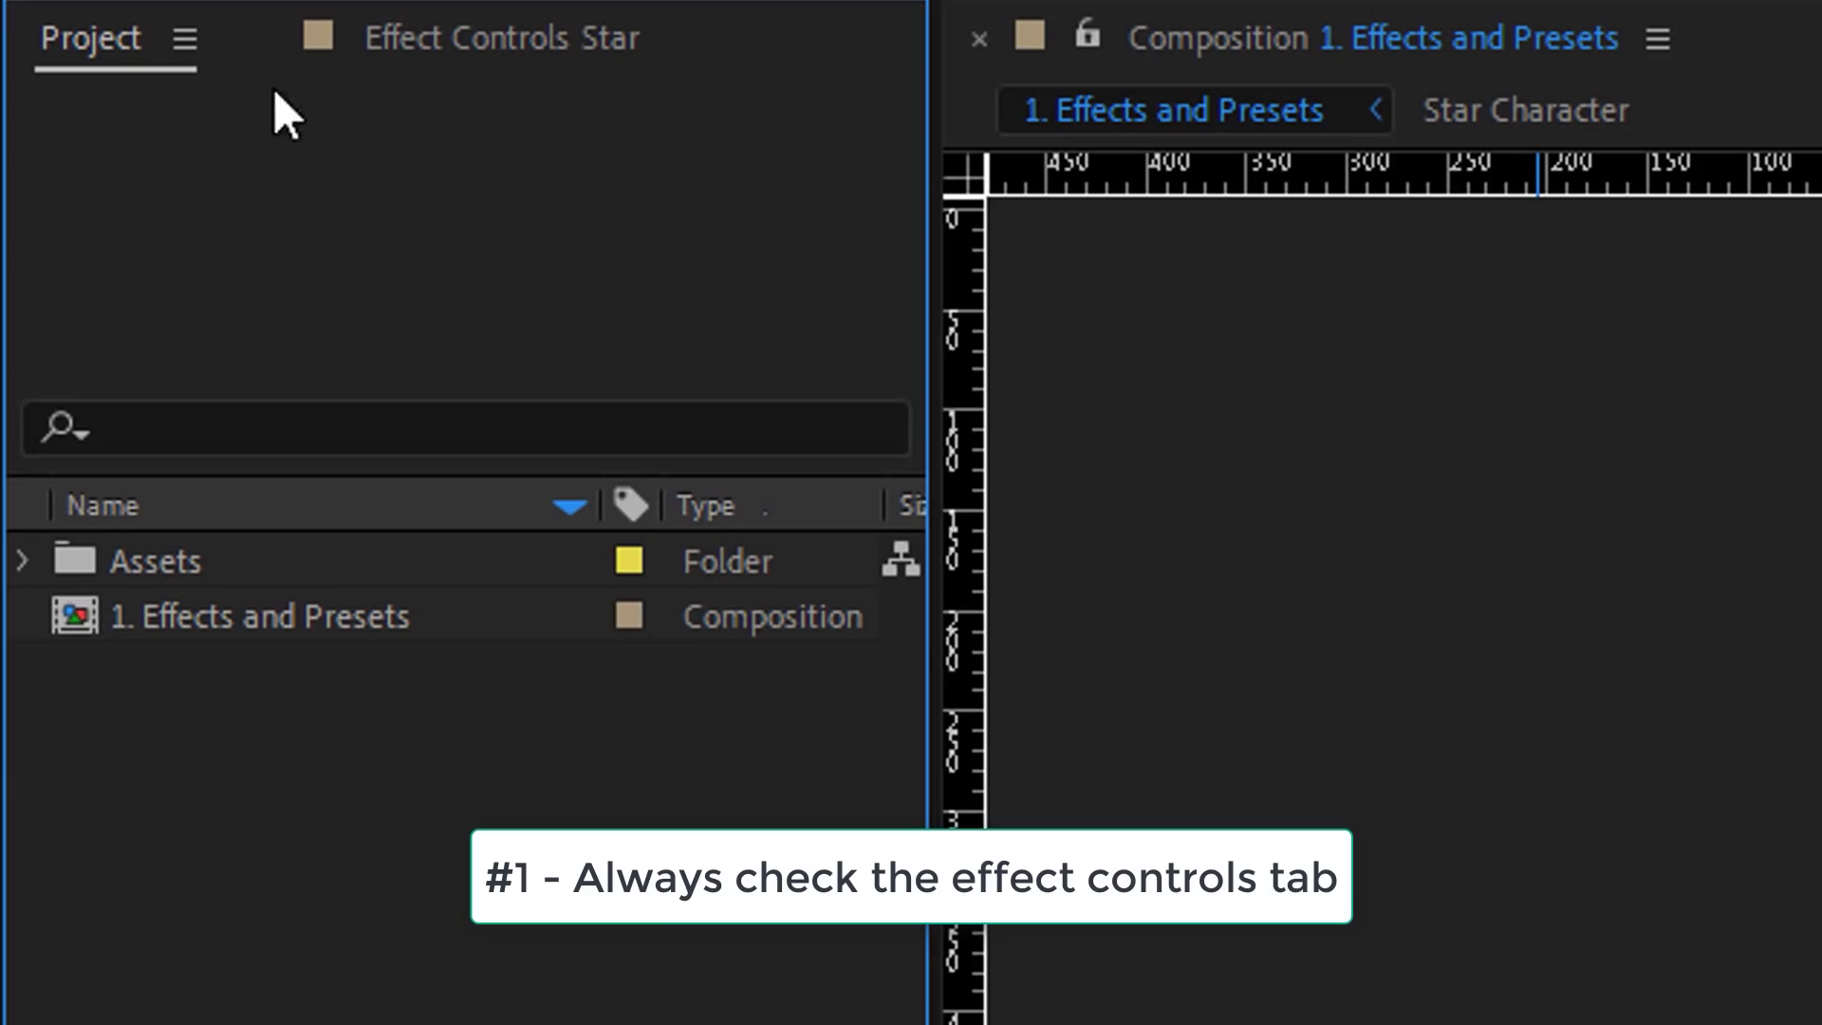
- Show the Effect Controls and drag CC Page Turn's Fold Position off its 1440.0, 540.0 default
click(543, 48)
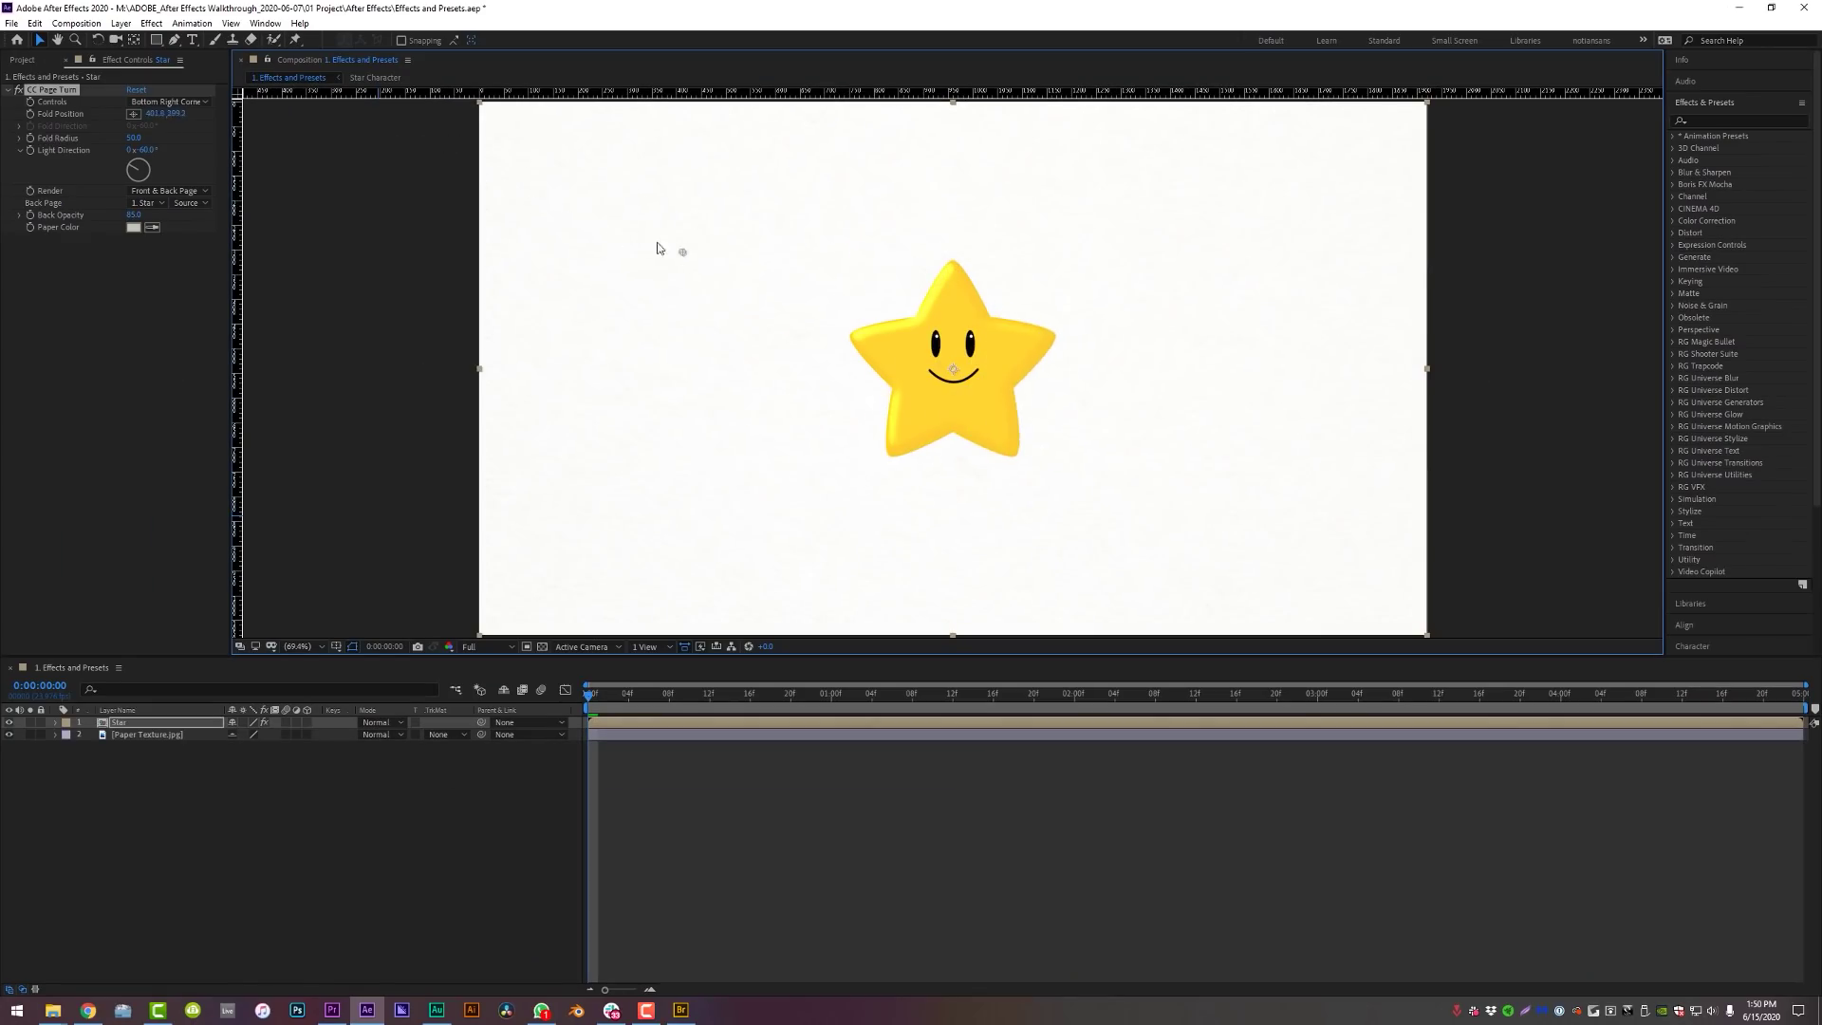
drag(358, 143, 350, 134)
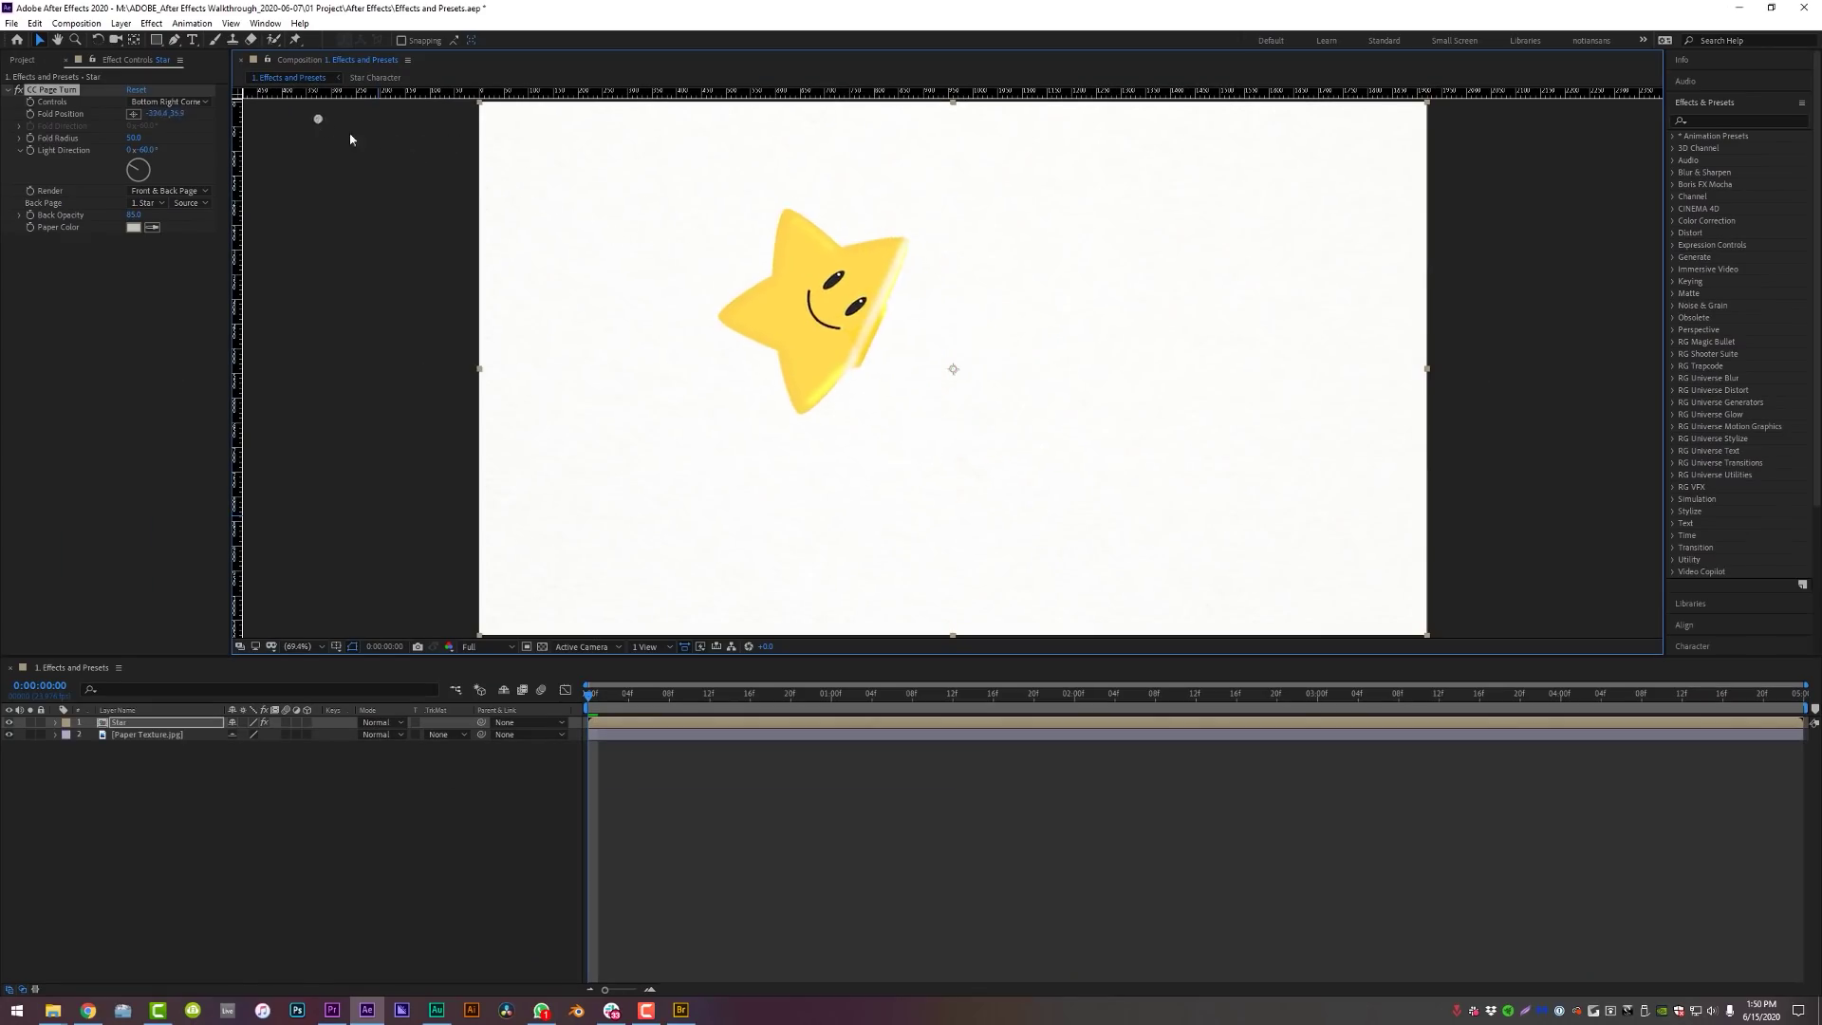
- Set a new Fold Position on the composition to curl the star and keyframe it
click(133, 112)
click(483, 136)
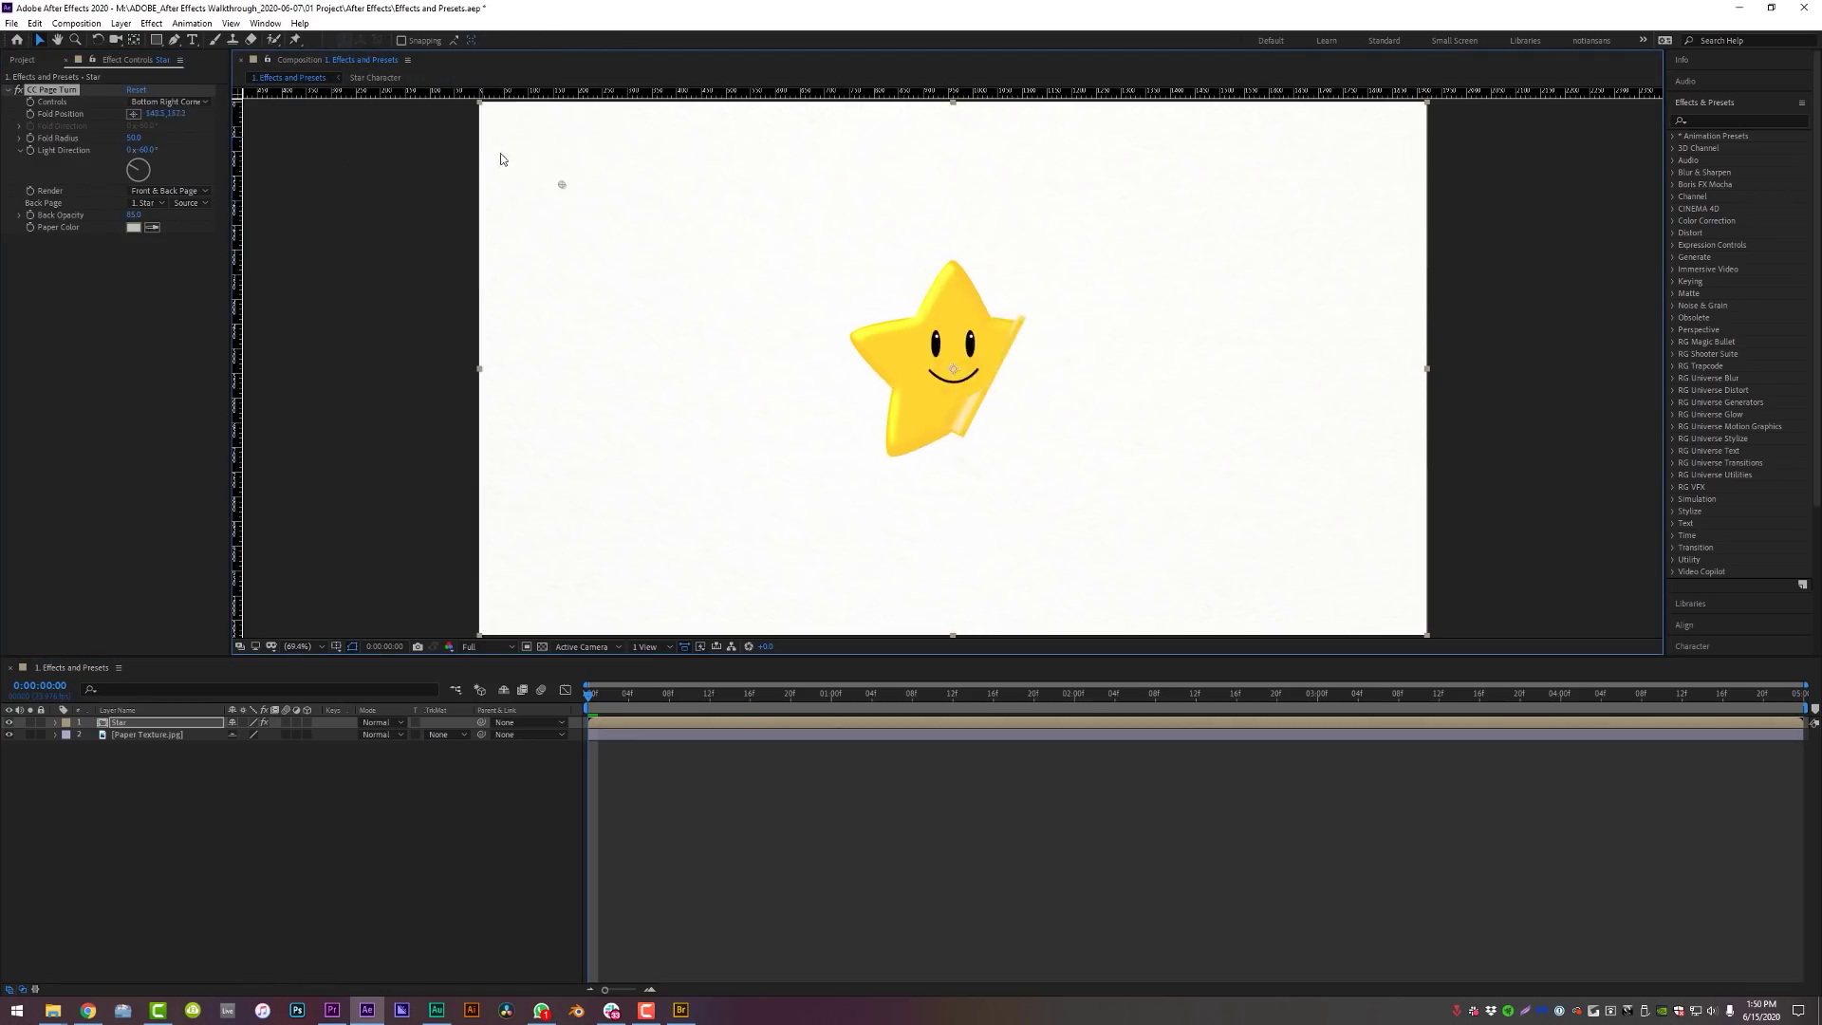
drag(745, 264, 574, 206)
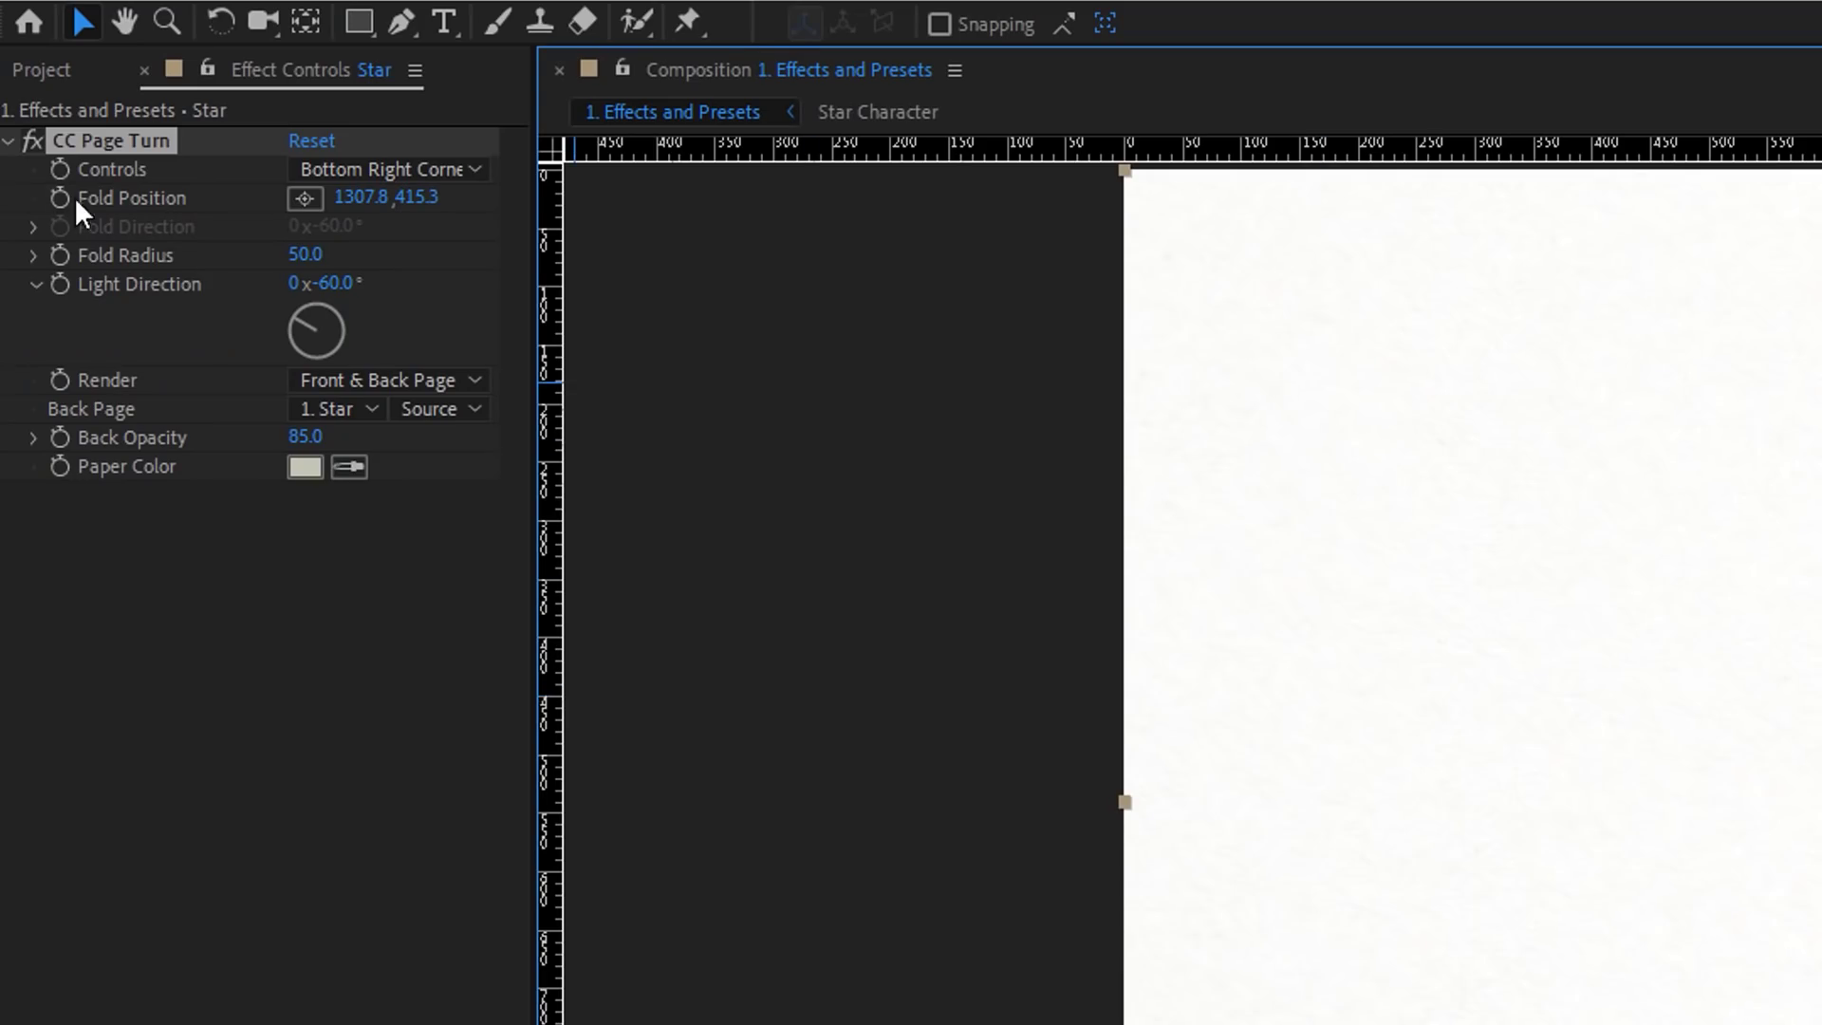
click(62, 195)
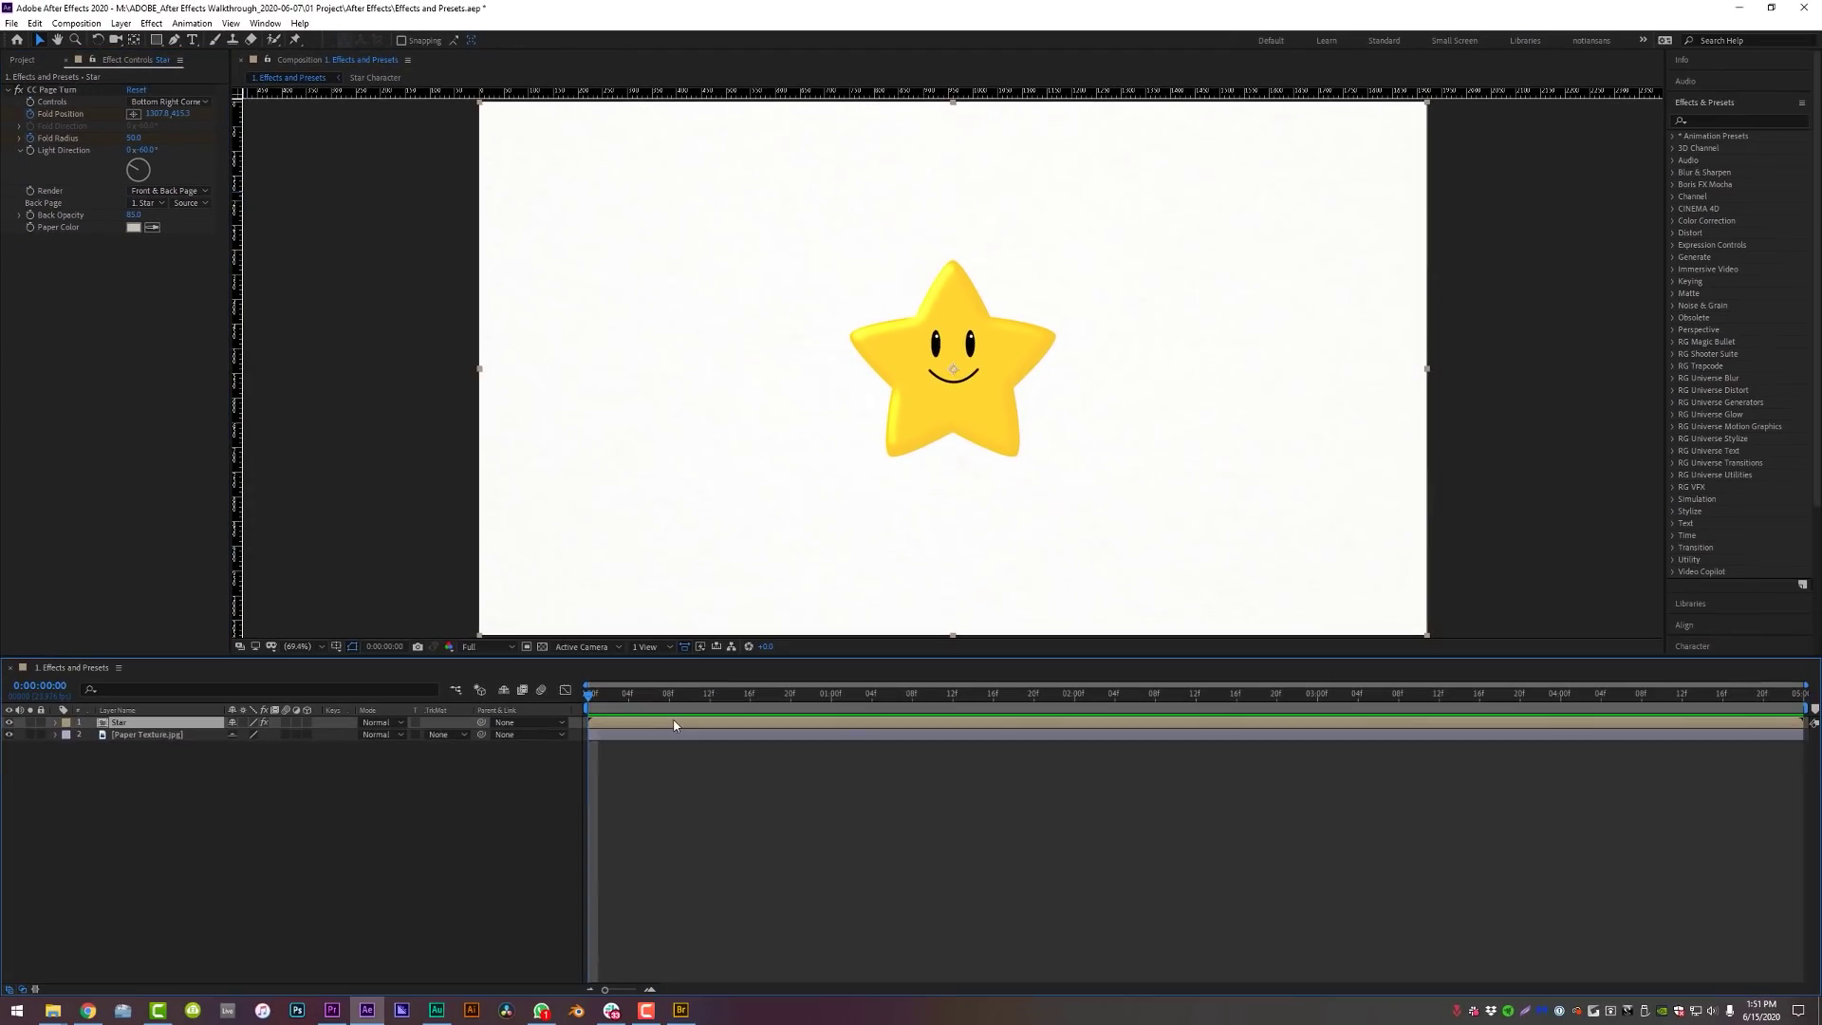
- Reveal the keyframed properties with U and preview the page-turn animation from the start
key(u)
key(space)
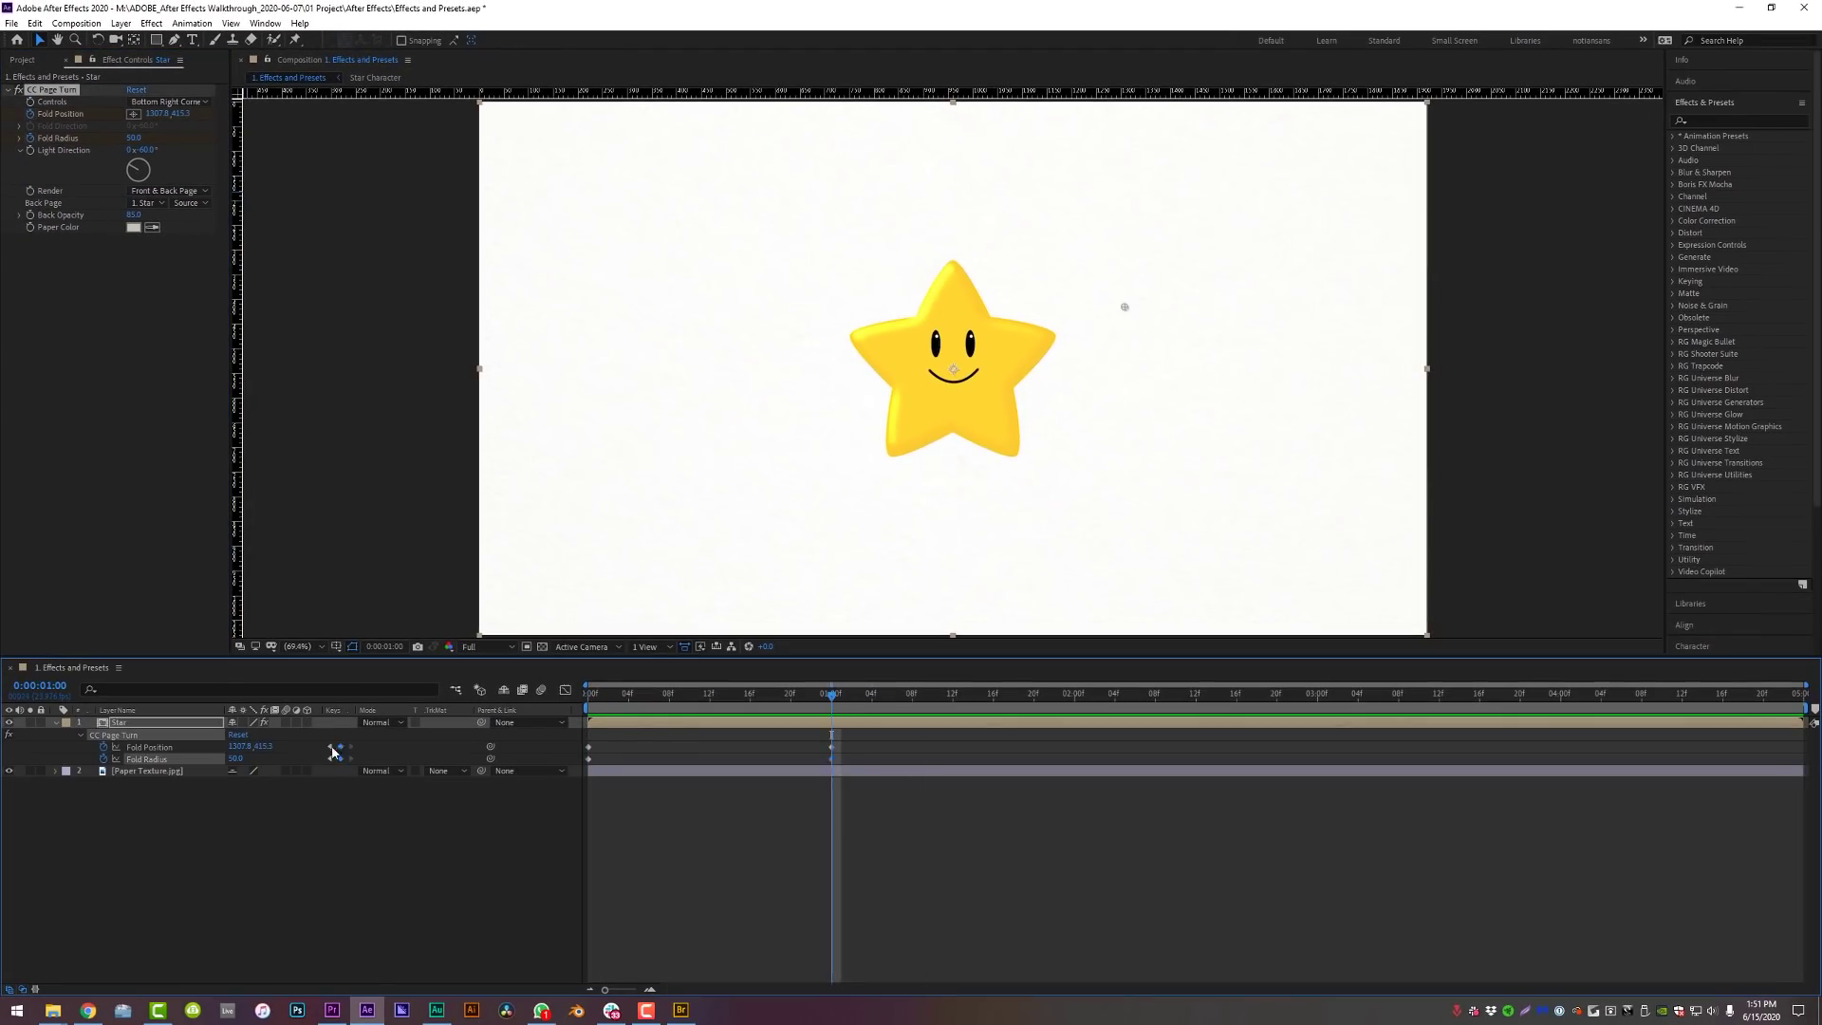
click(591, 697)
click(591, 698)
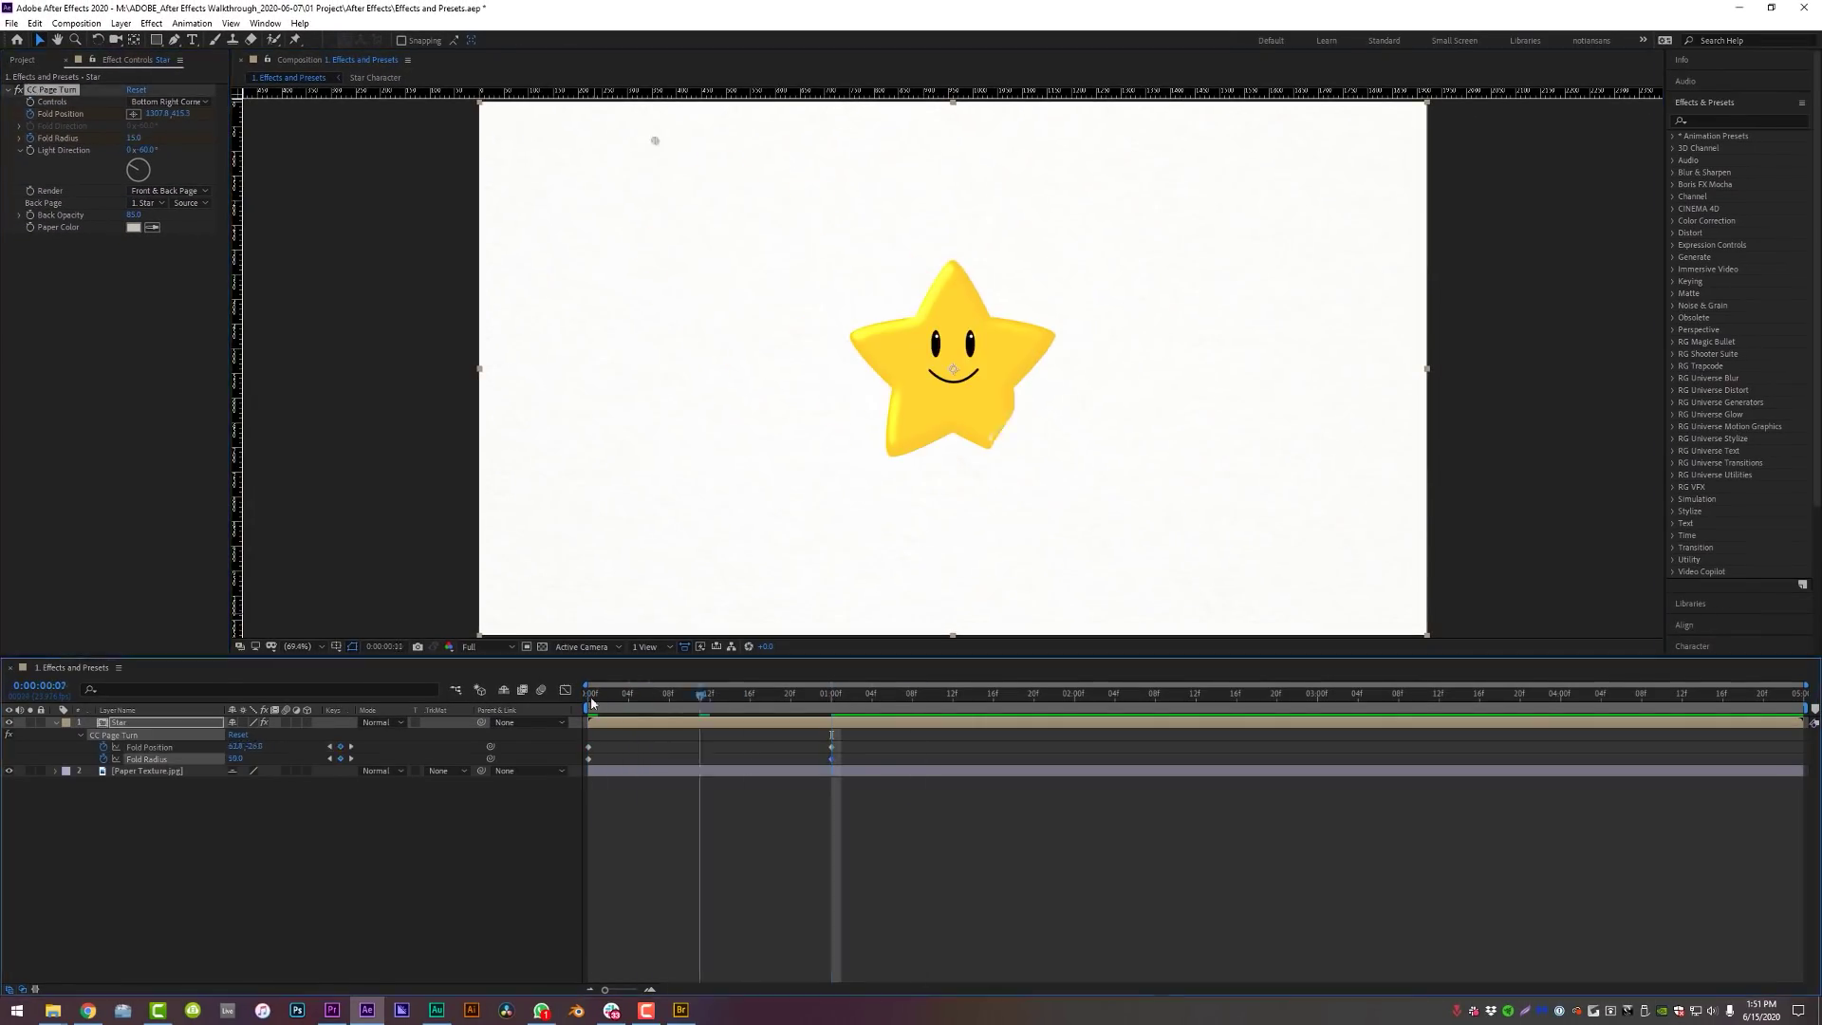
click(591, 698)
key(space)
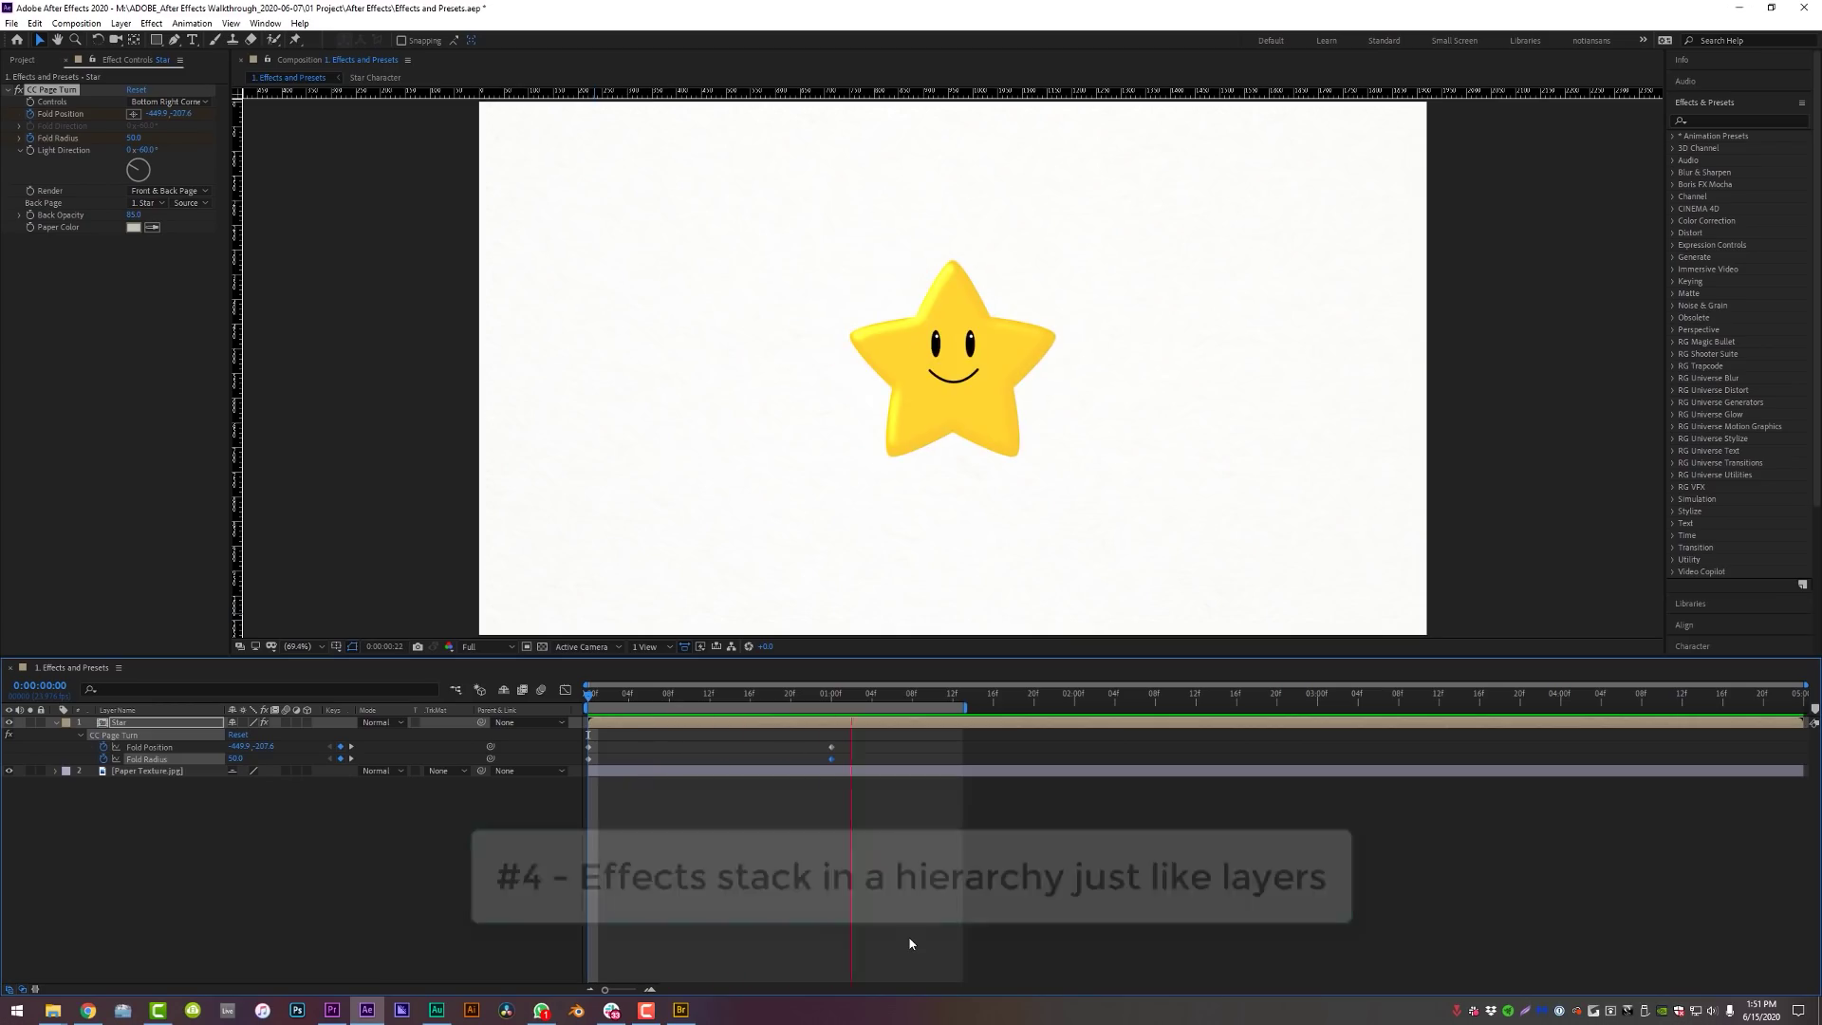
- Add Fractal and Gaussian Blur to the star, lowering the blurriness slightly
click(151, 22)
mouse_move(272, 235)
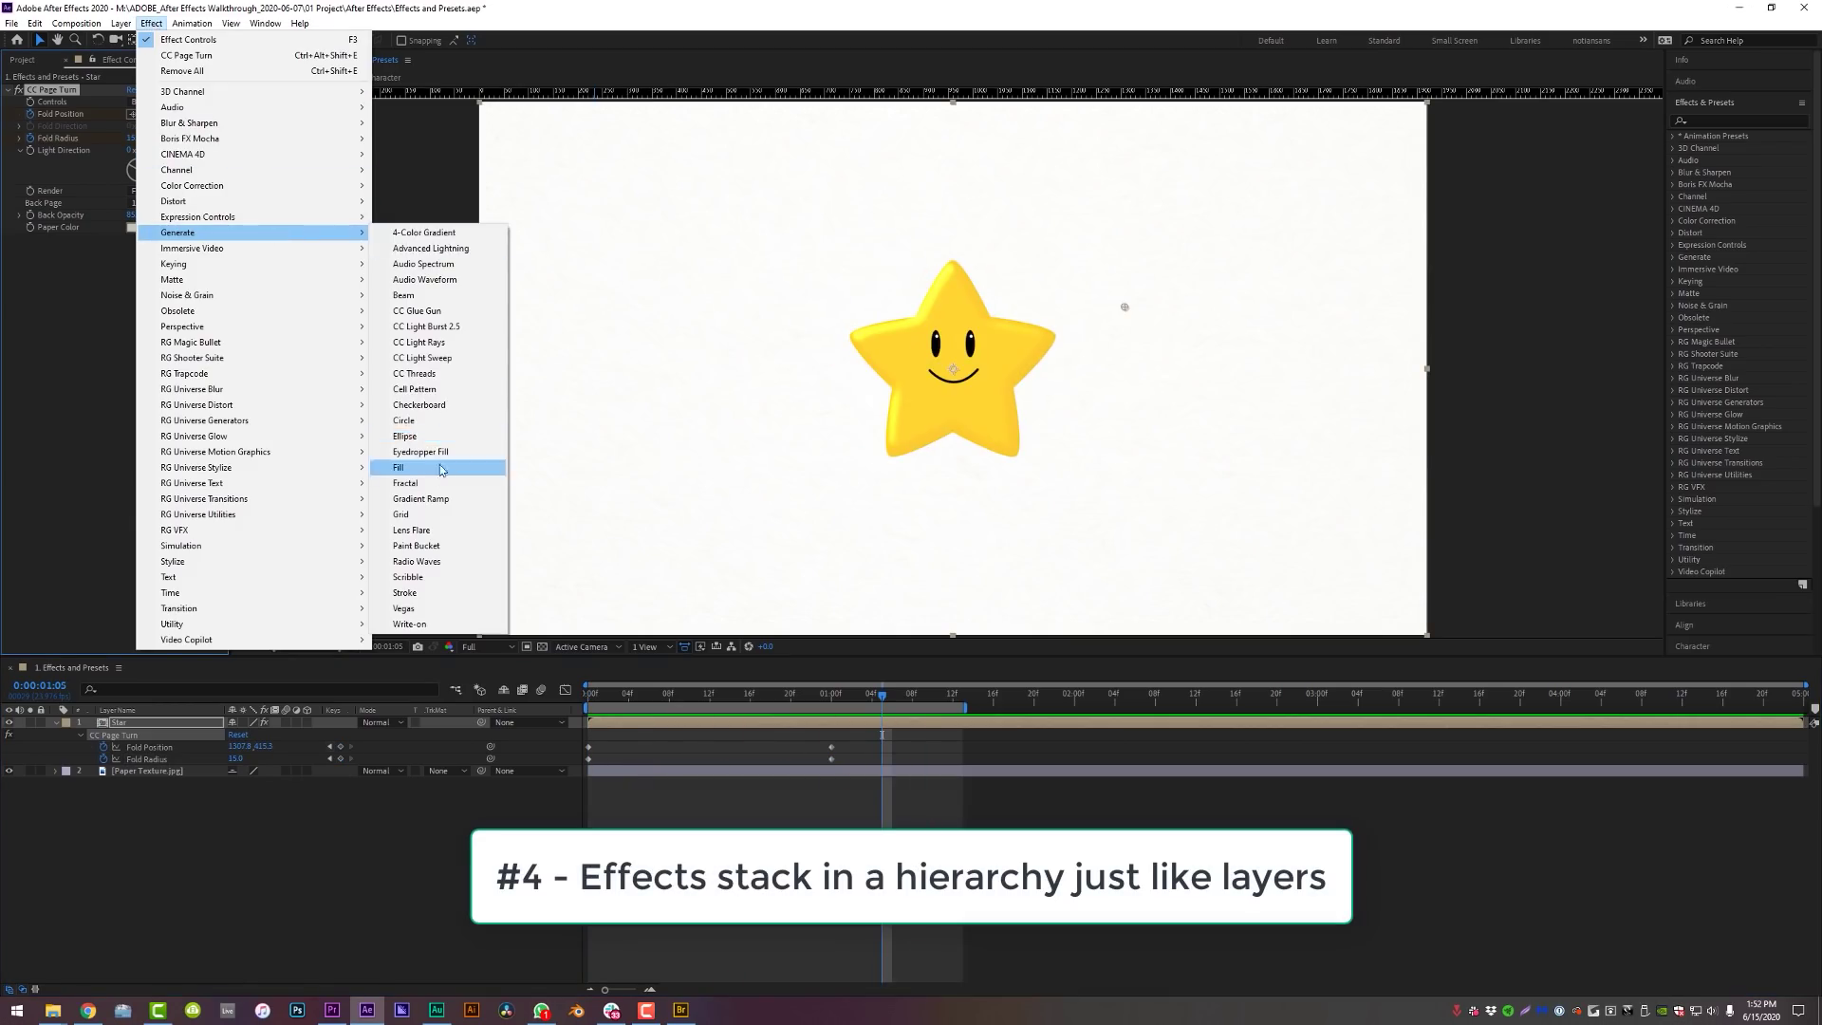
click(418, 483)
click(152, 23)
mouse_move(247, 110)
click(427, 294)
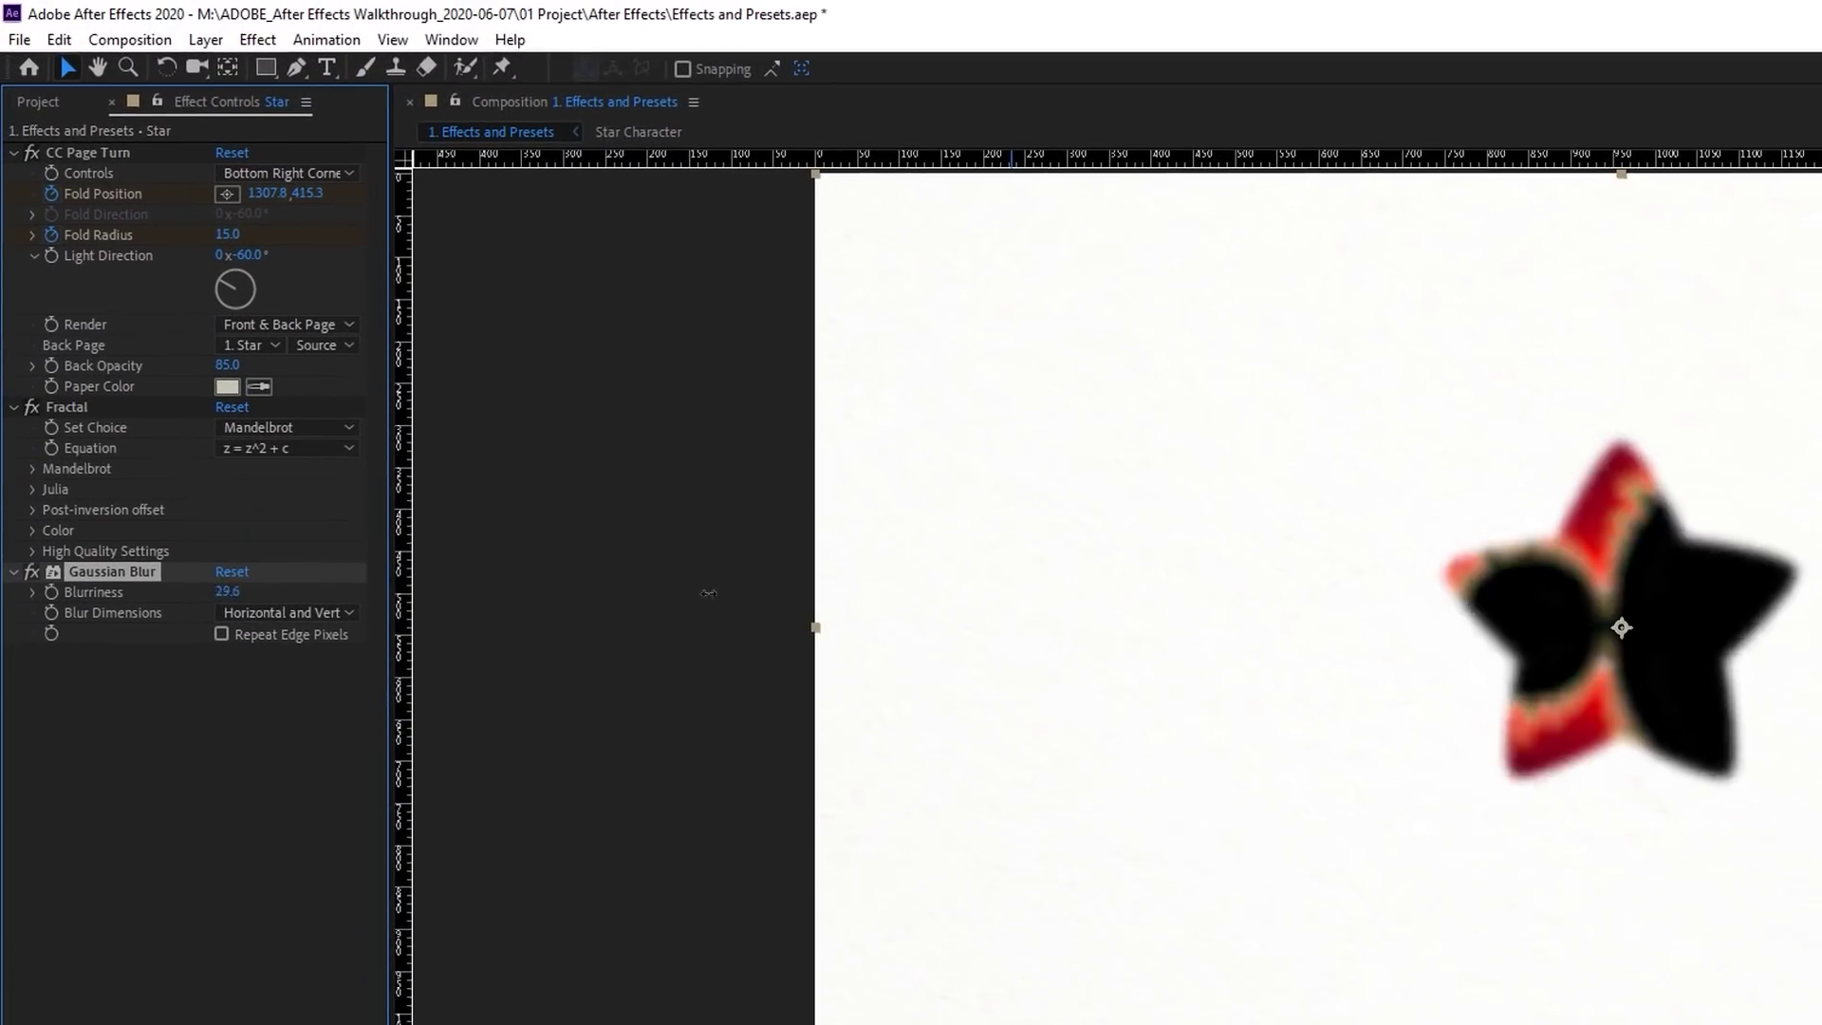
drag(708, 593, 529, 589)
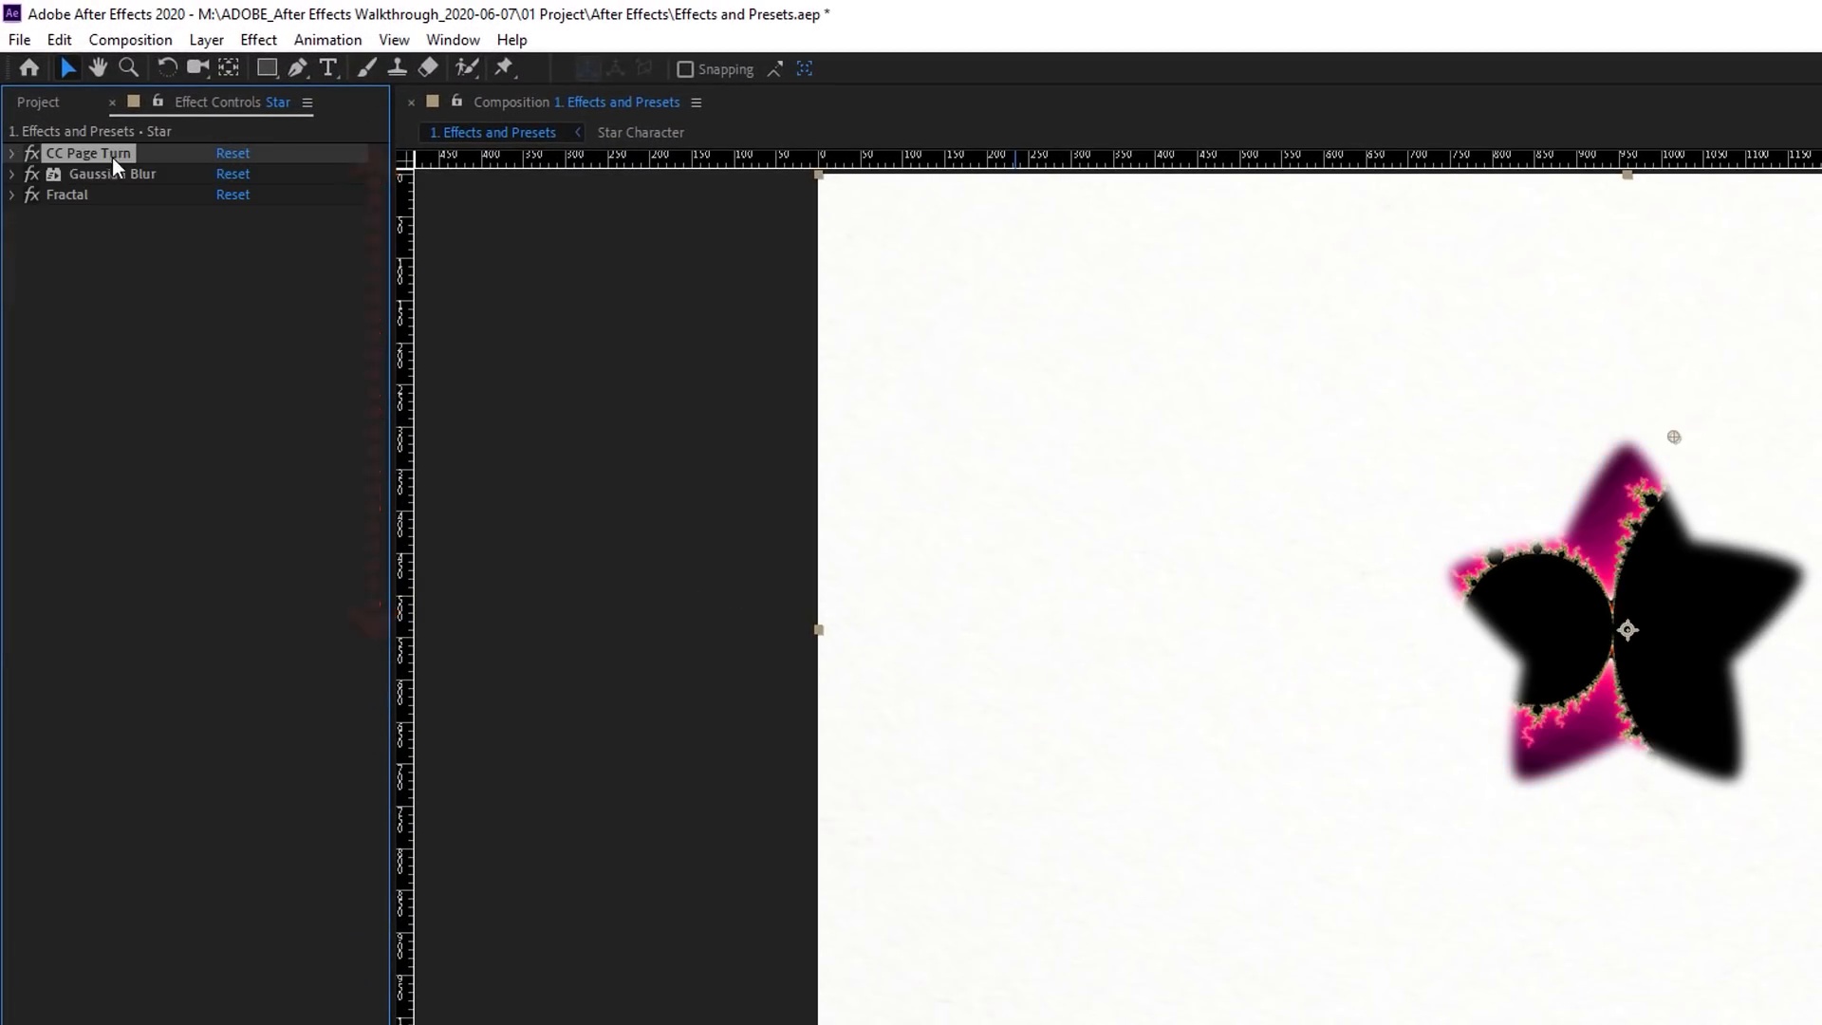
- Reorder the stack so Gaussian Blur sits below Fractal
click(121, 171)
click(79, 196)
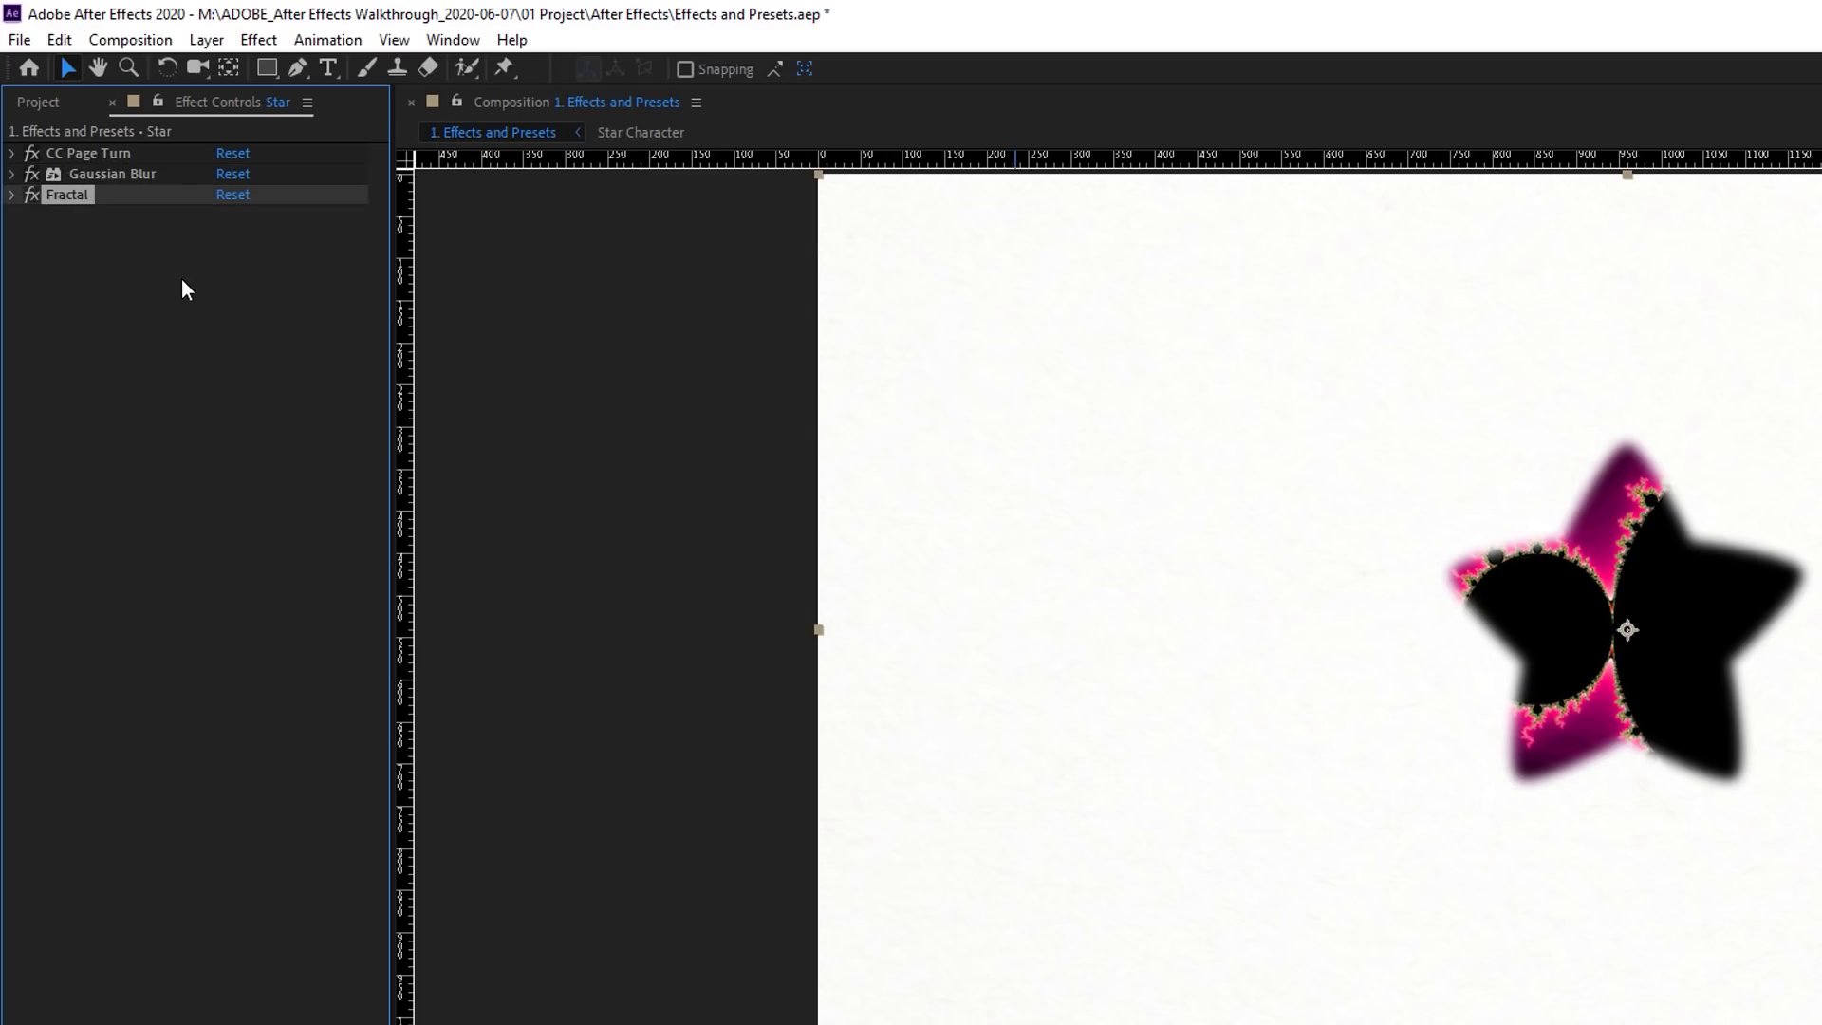
drag(114, 179, 114, 249)
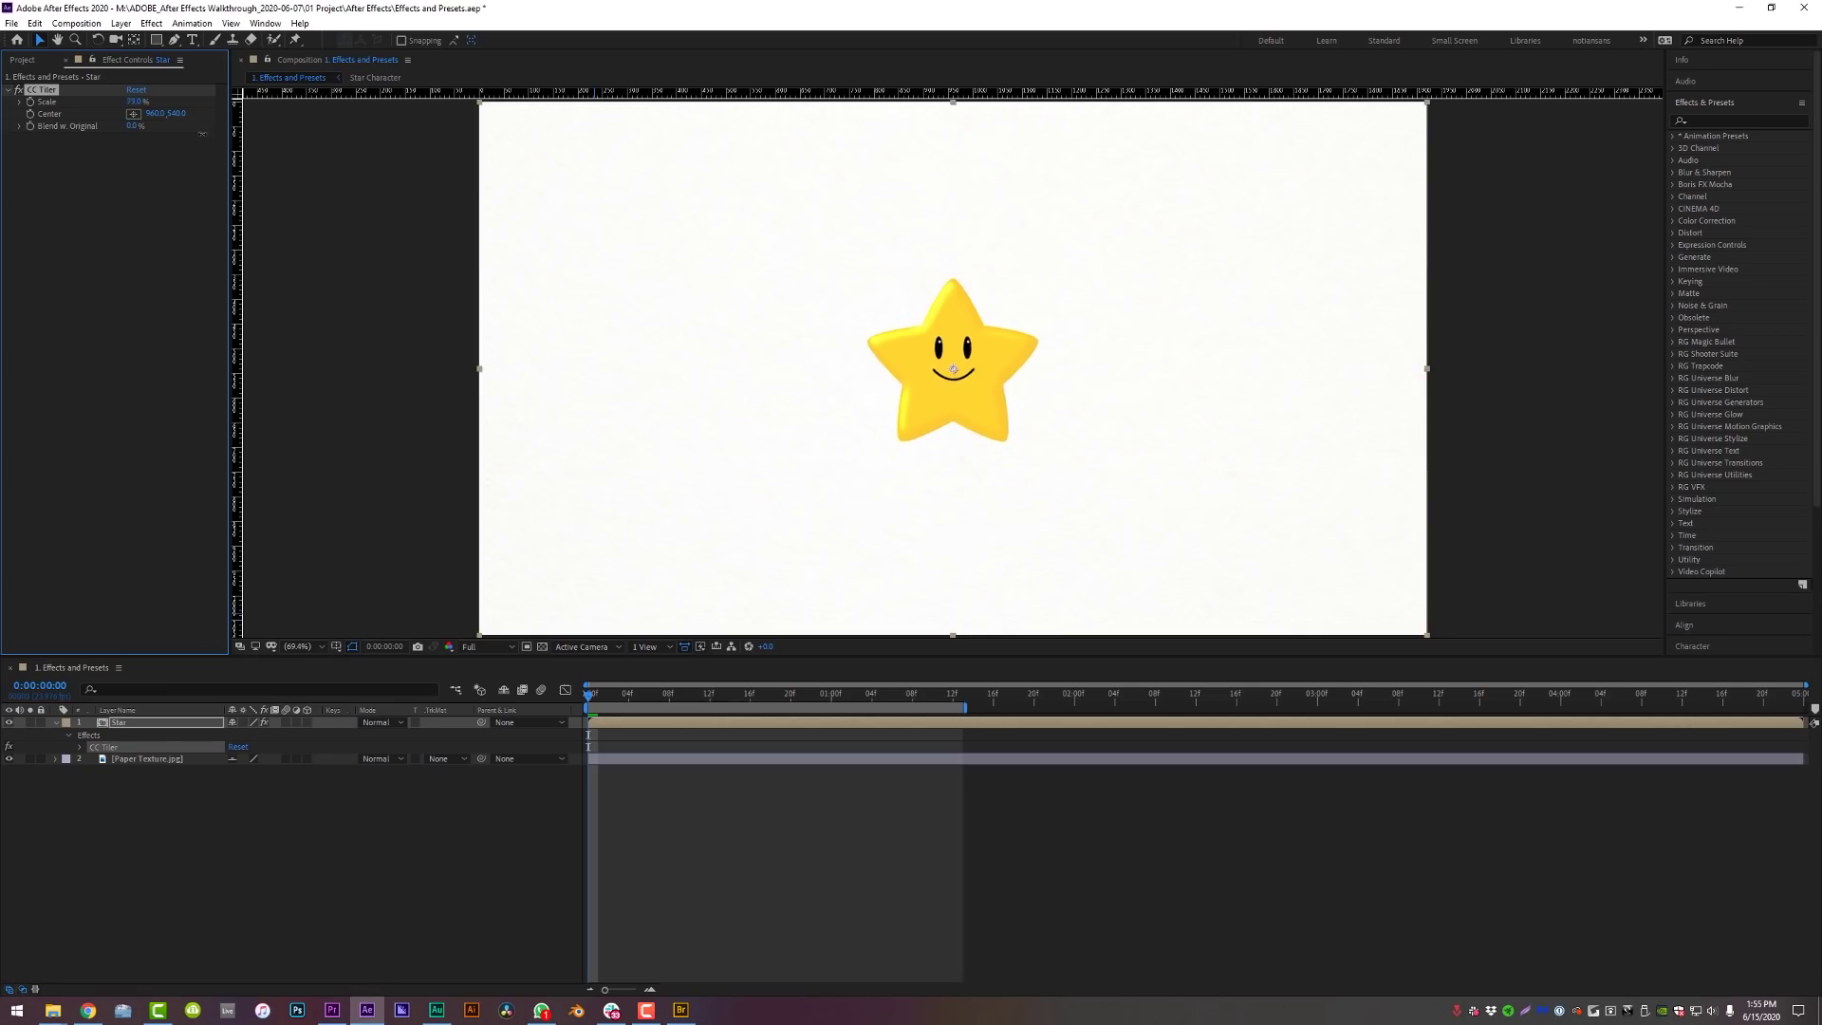
- Scrub CC Tiler's Scale so a single larger smiling star fills the center
mouse_move(184, 137)
mouse_down()
mouse_move(133, 142)
mouse_move(214, 144)
mouse_up()
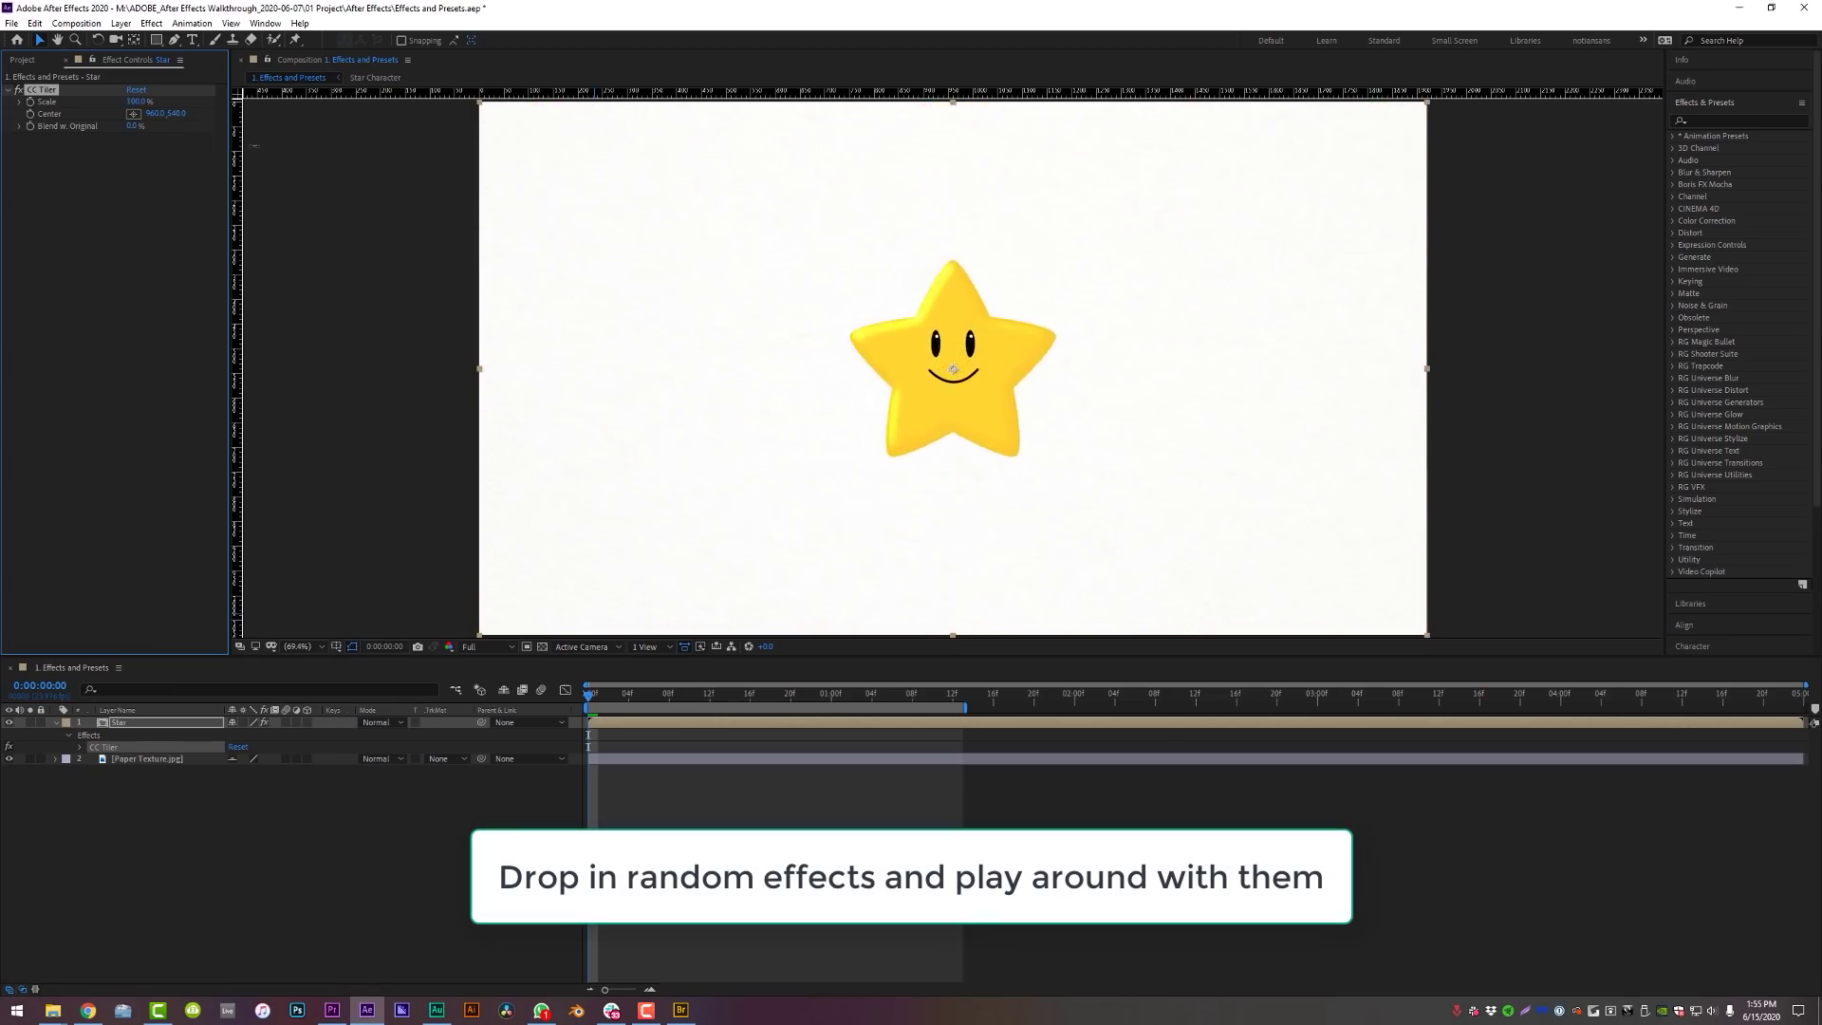